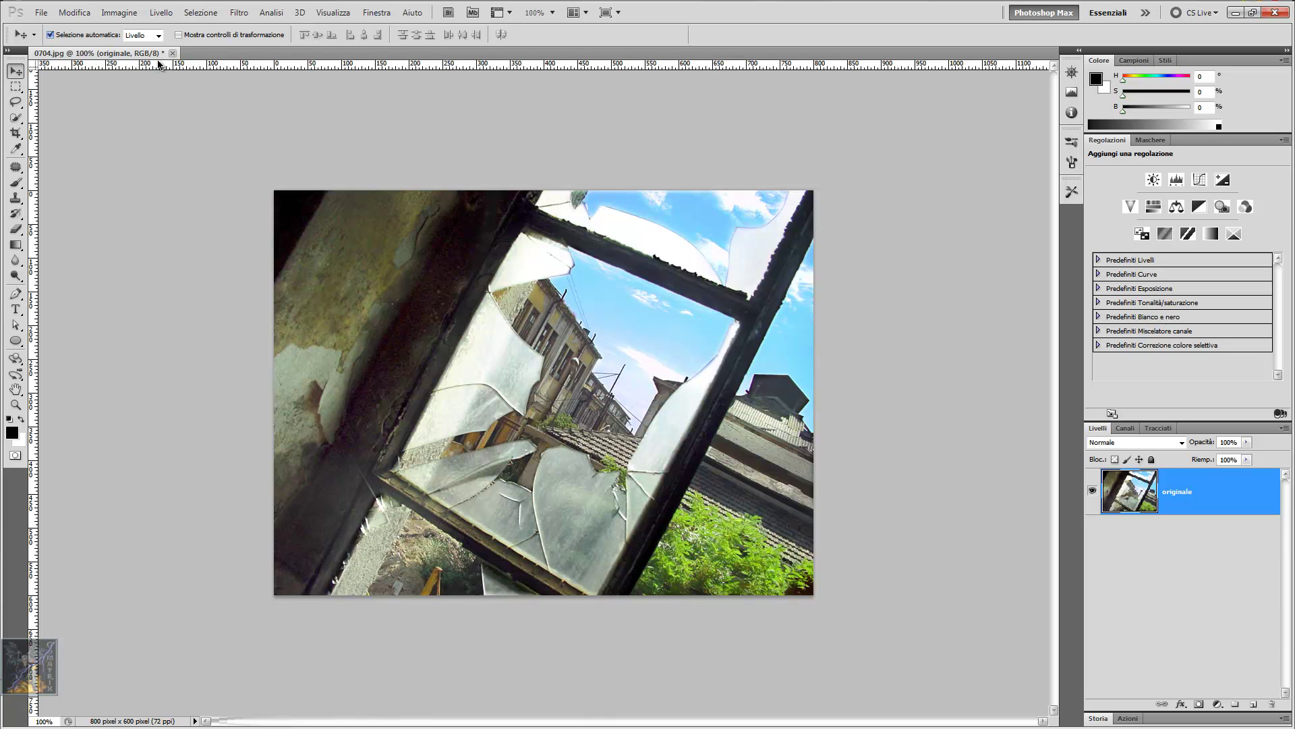
Invert the broken-window photo's colours with Immagine > Regolazioni > Inverti.
click(124, 16)
mouse_move(193, 46)
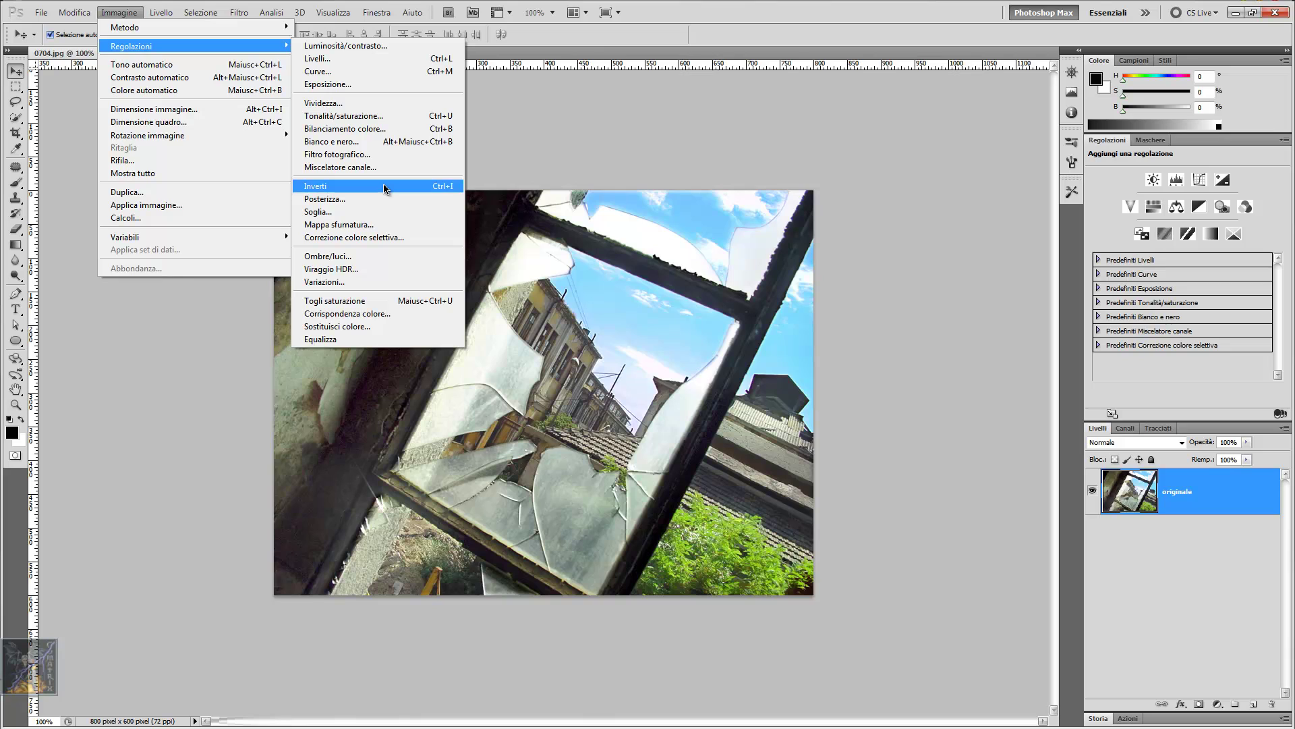
click(384, 184)
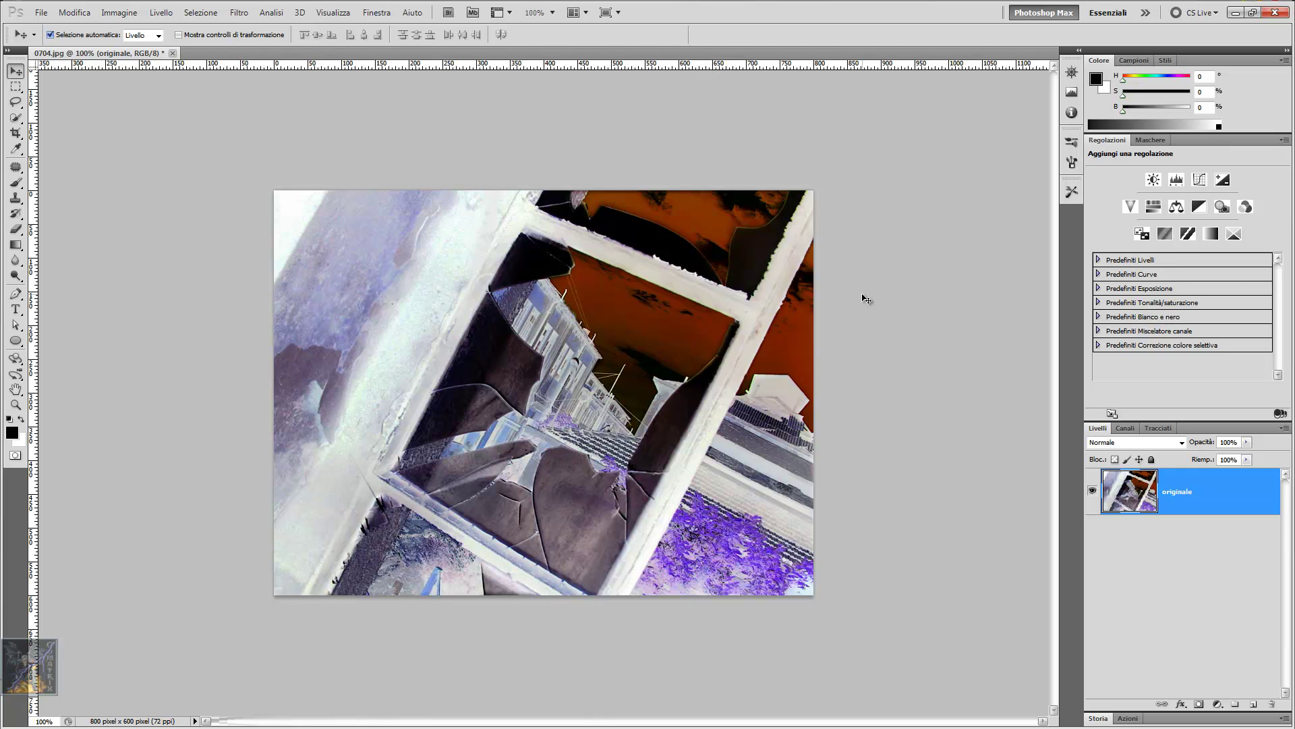
Restore the original colours and pull in the Levels output range, washing out the photo.
key(ctrl+i)
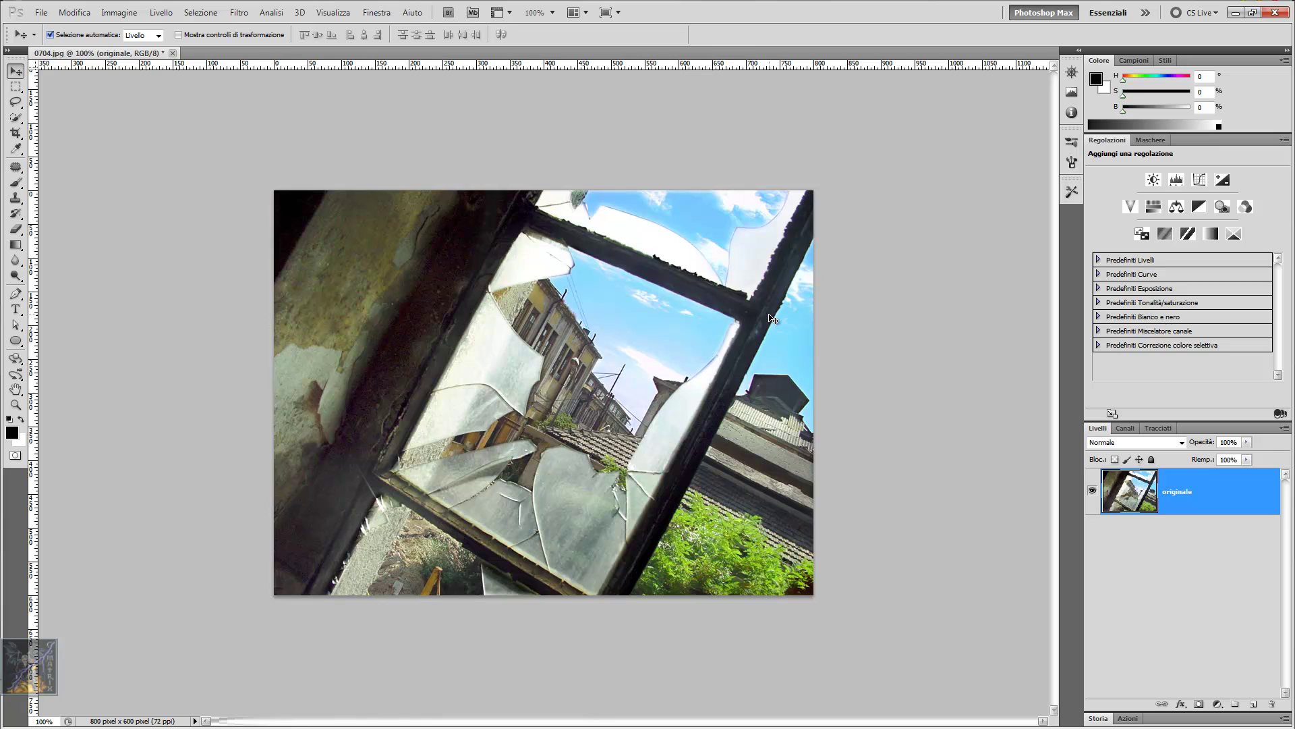
key(ctrl+l)
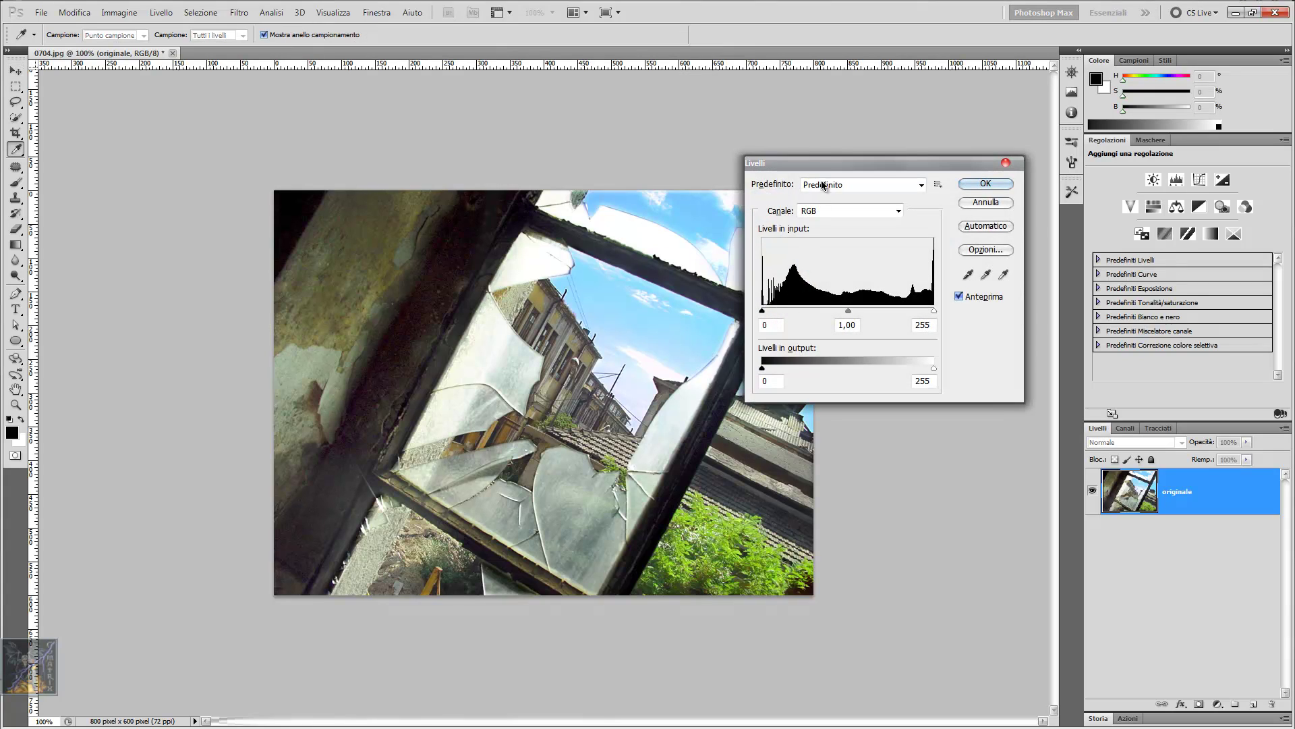
drag(819, 165, 824, 150)
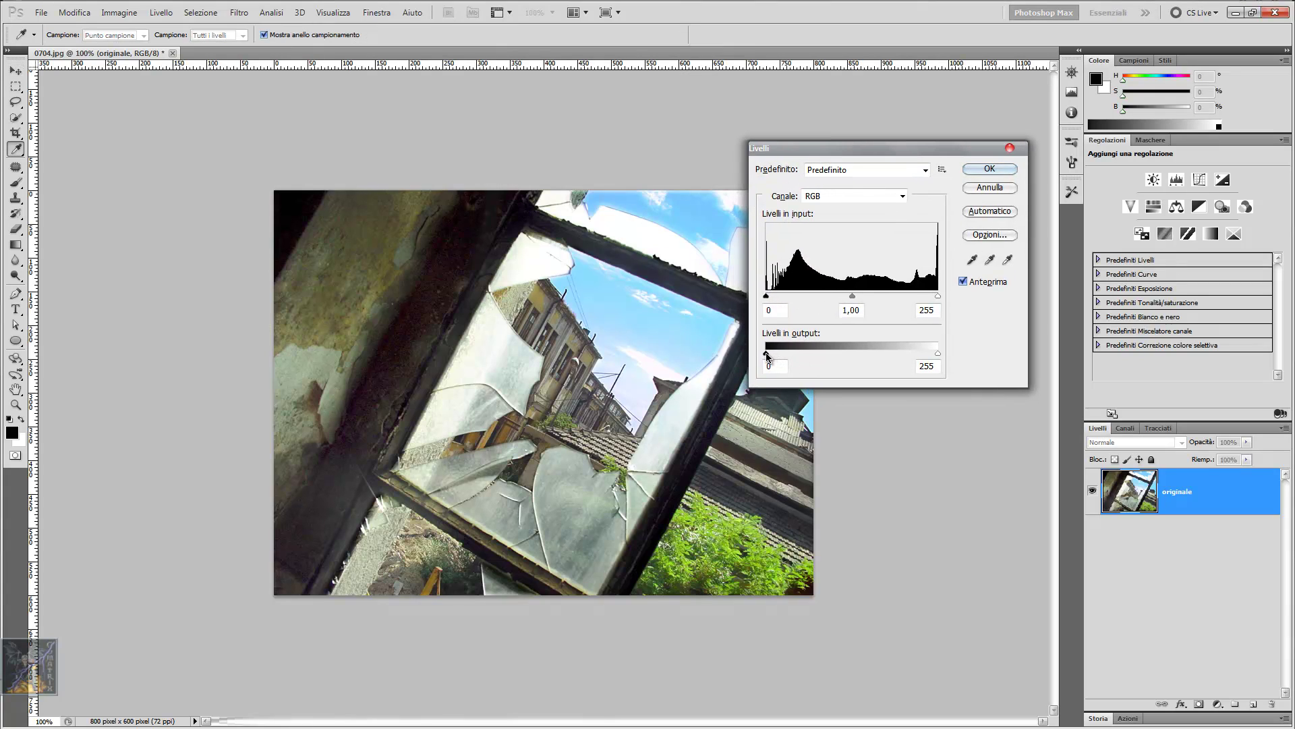
mouse_move(767, 354)
mouse_down()
mouse_move(877, 350)
mouse_move(840, 352)
mouse_up()
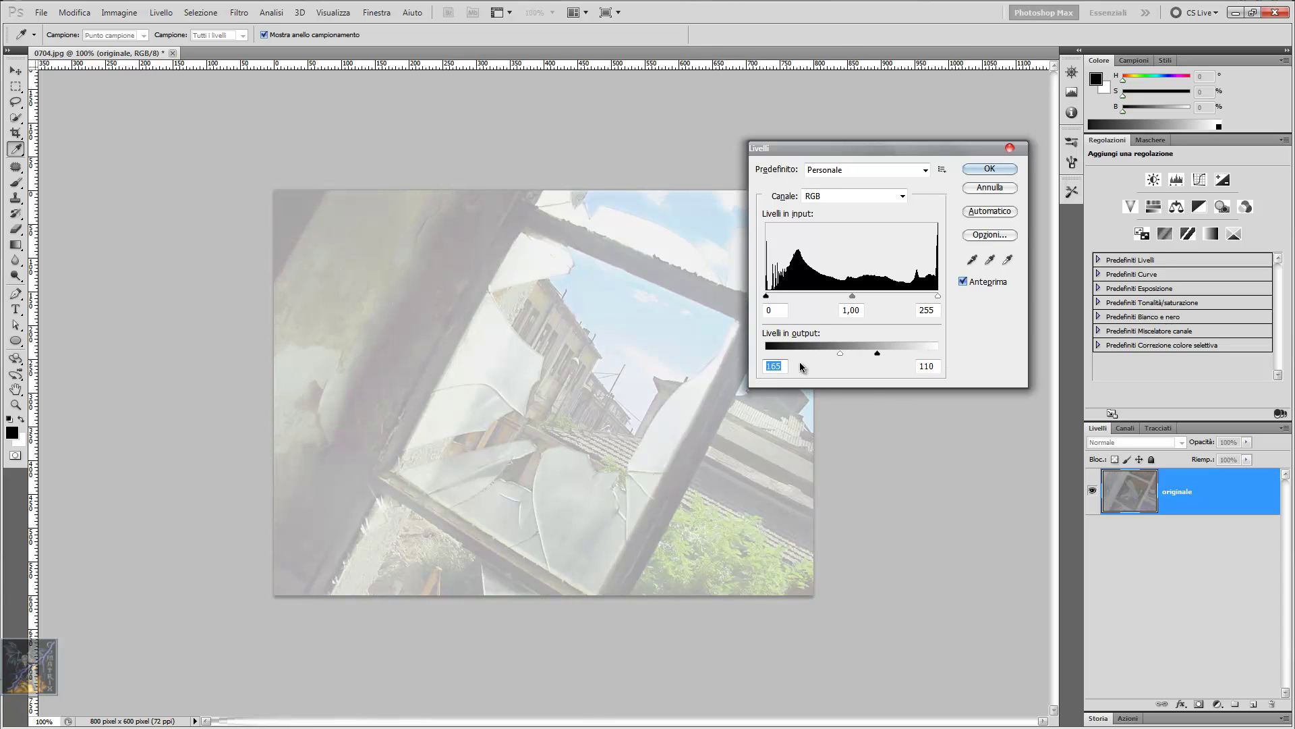
Reverse the Levels output values to 255 and 0 to preview a negative.
text(255)
key(Tab)
text(0)
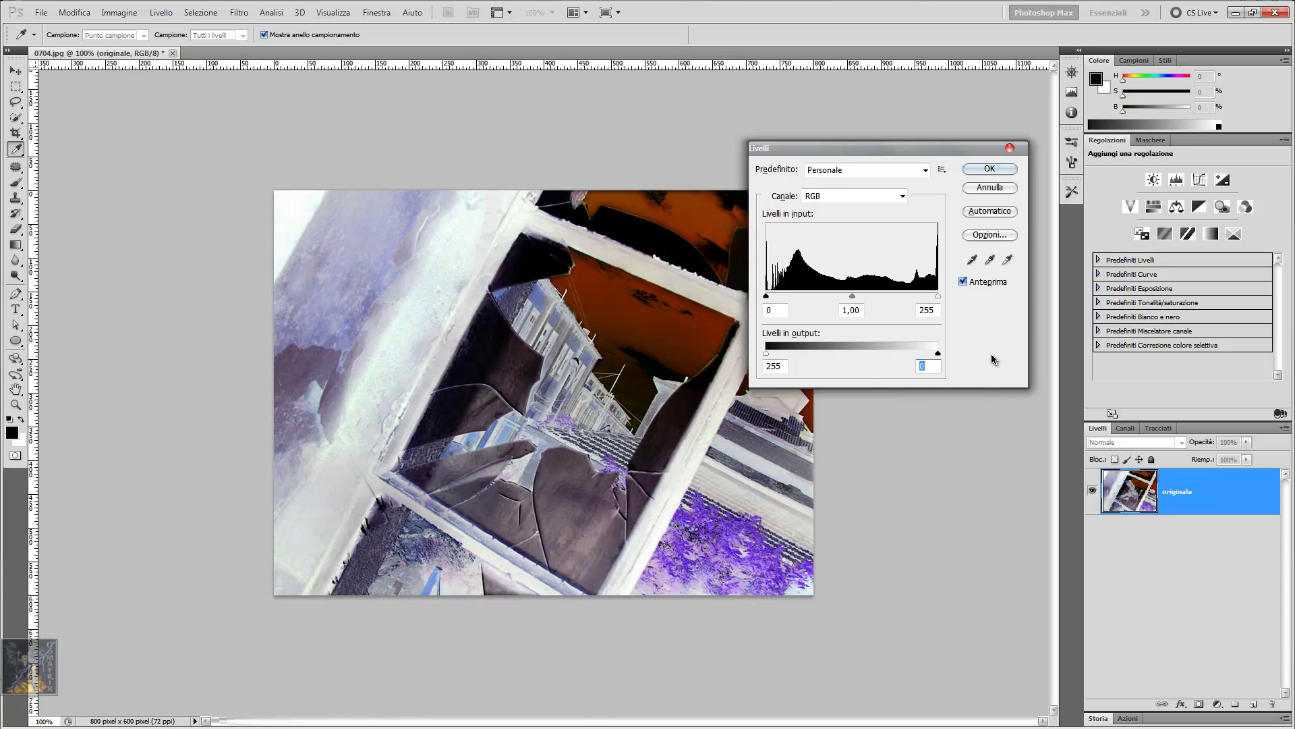
key(shift+Tab)
Cancel Levels and toggle the invert several times, ending on the original colours.
click(990, 193)
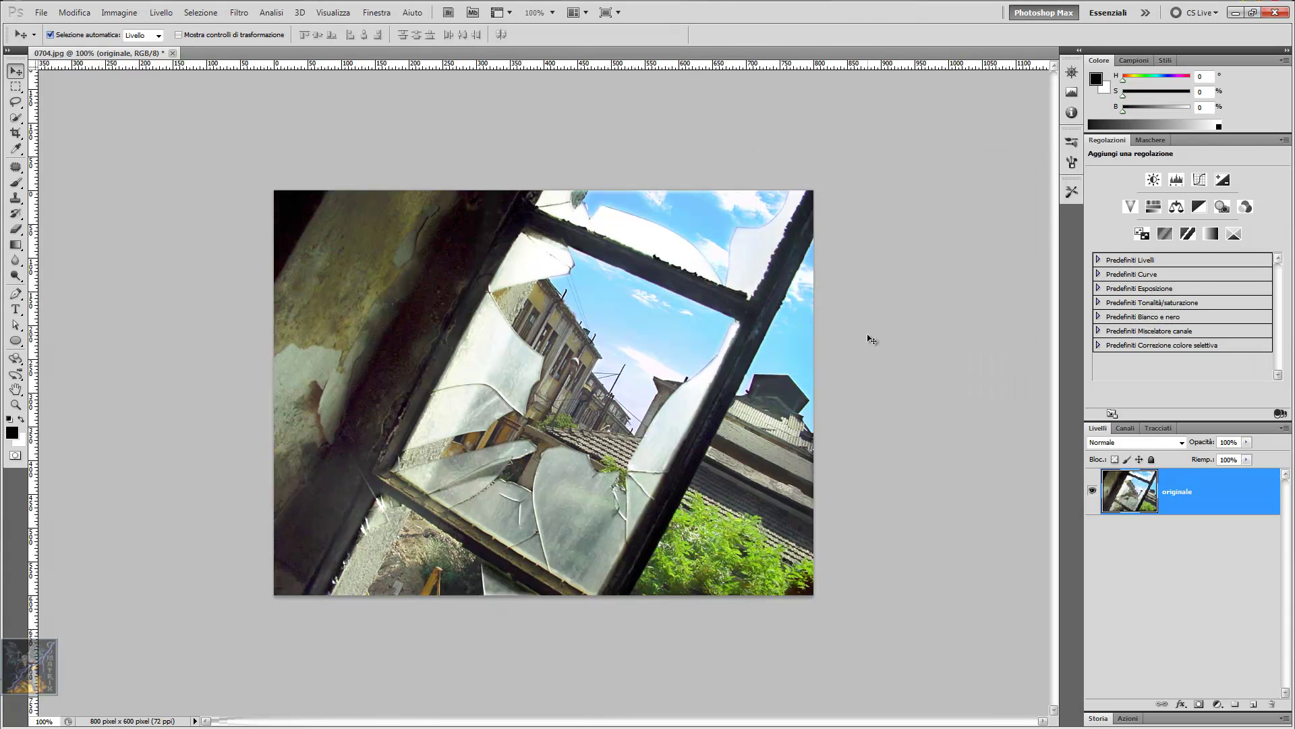
key(ctrl+i)
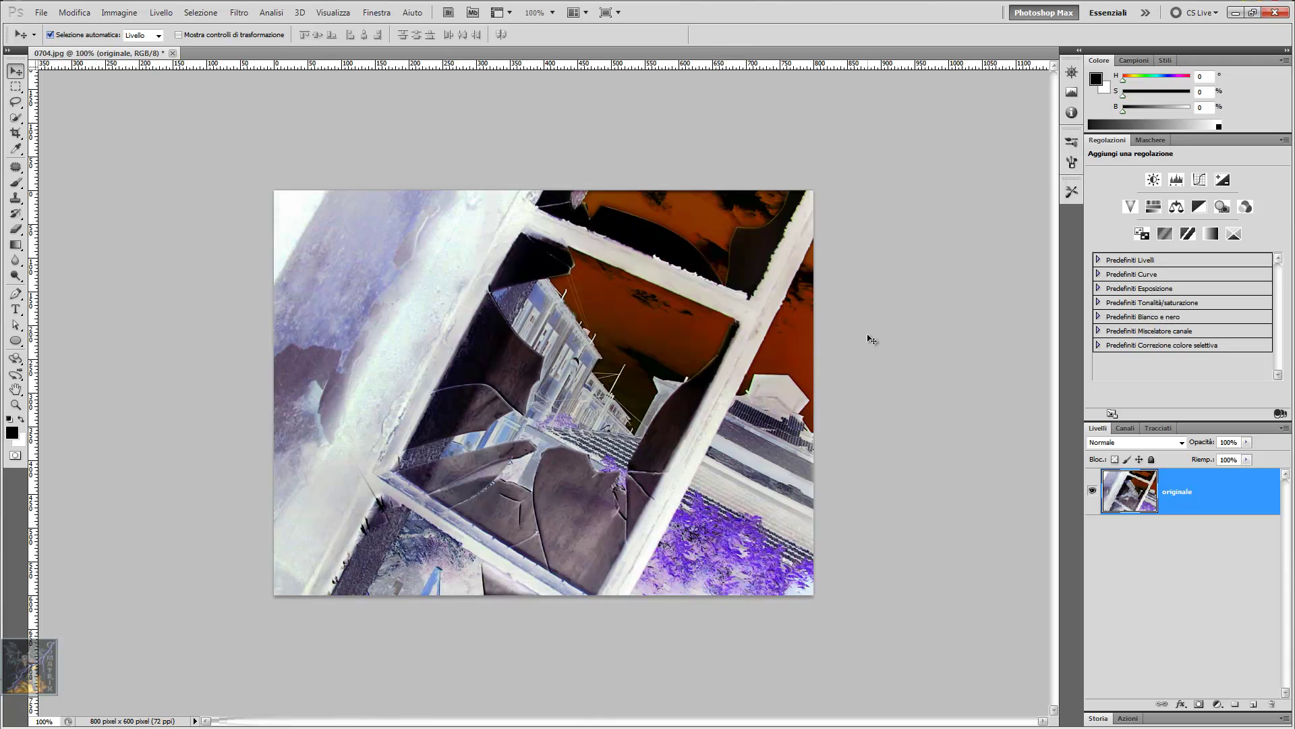
key(ctrl+i)
key(ctrl+i)
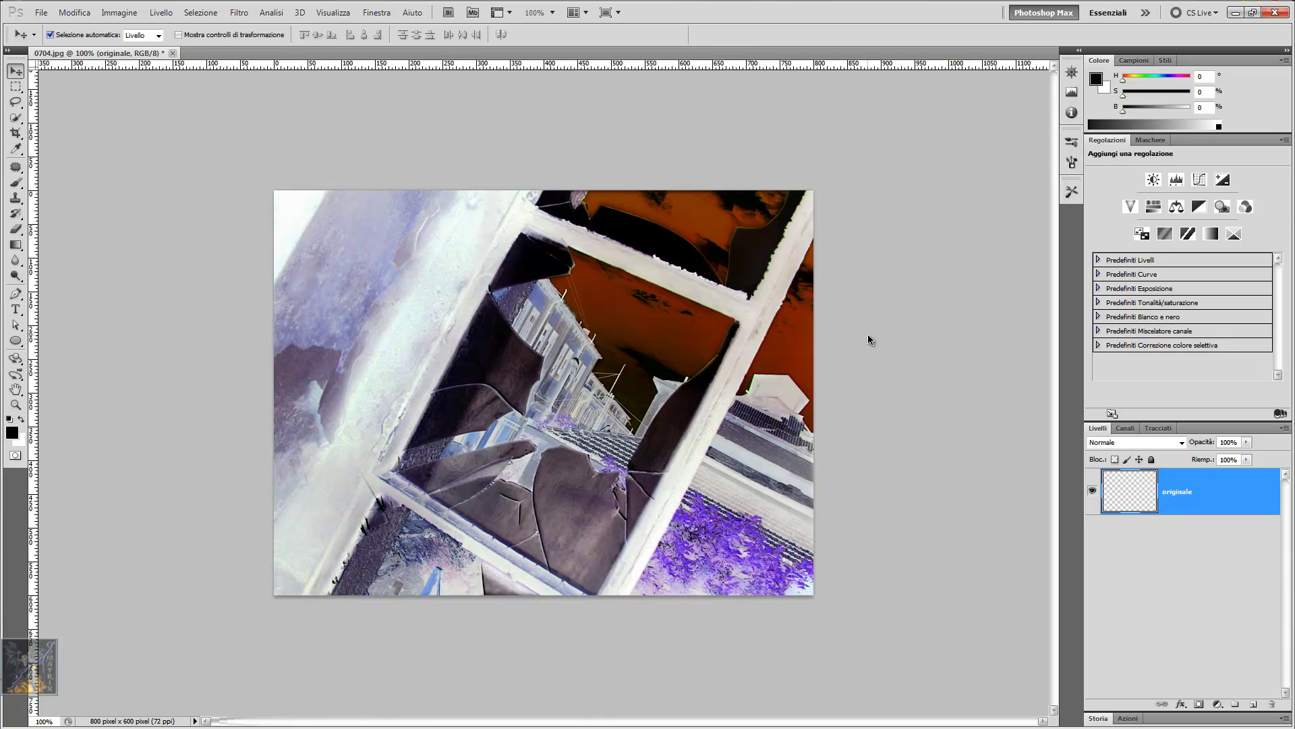
key(ctrl+i)
key(ctrl+i)
key(ctrl+i)
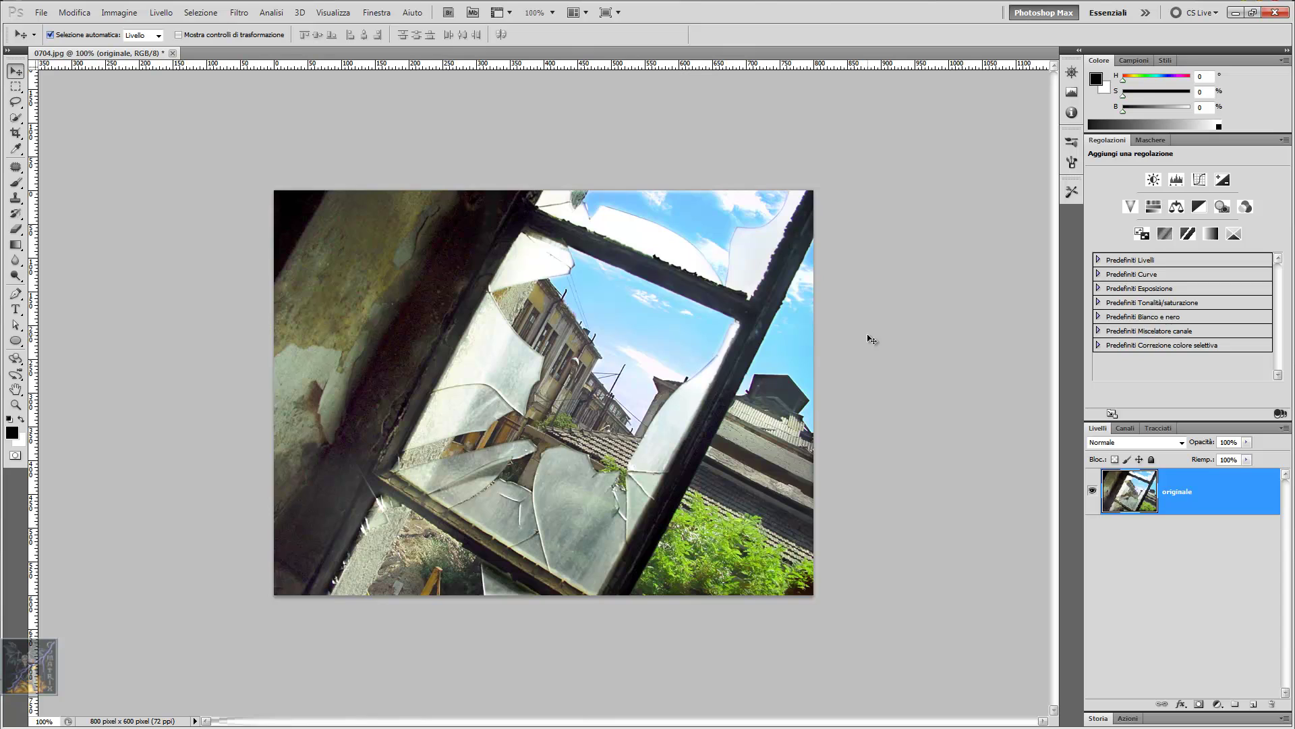
key(ctrl+i)
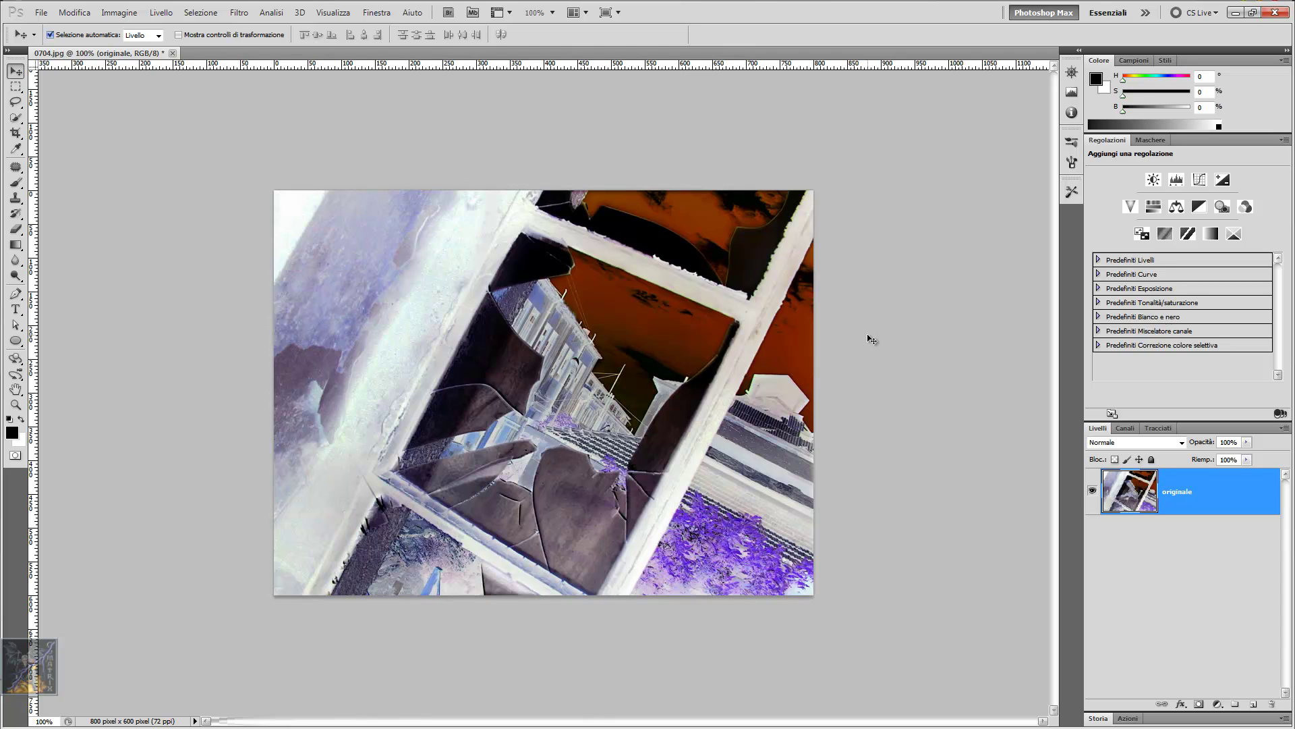
key(ctrl+i)
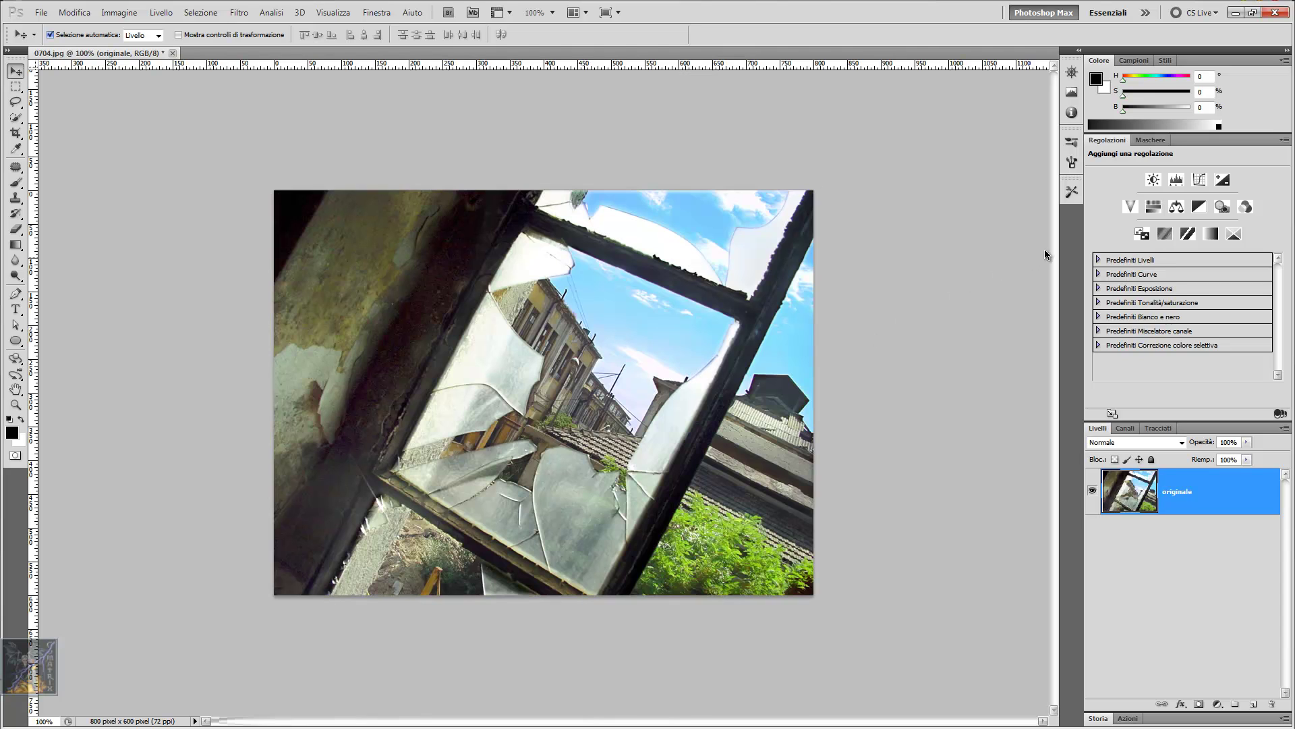
click(1143, 232)
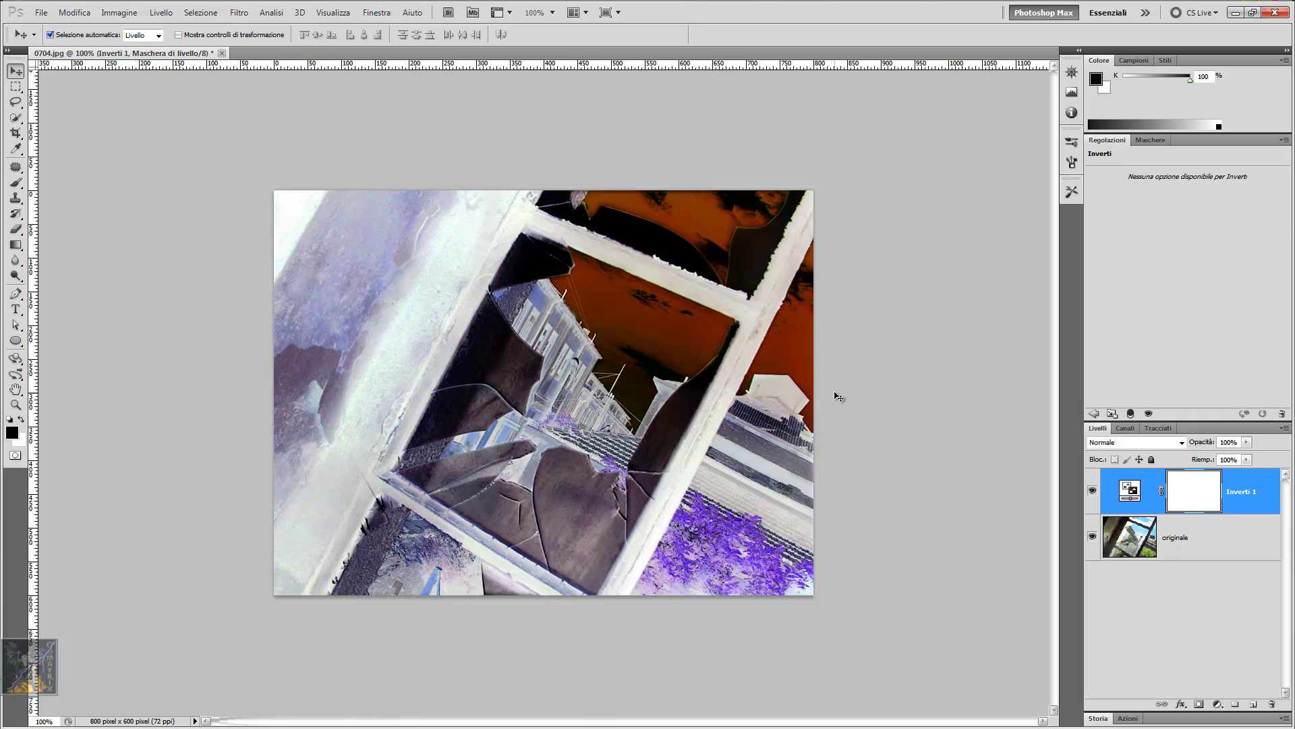
click(1128, 488)
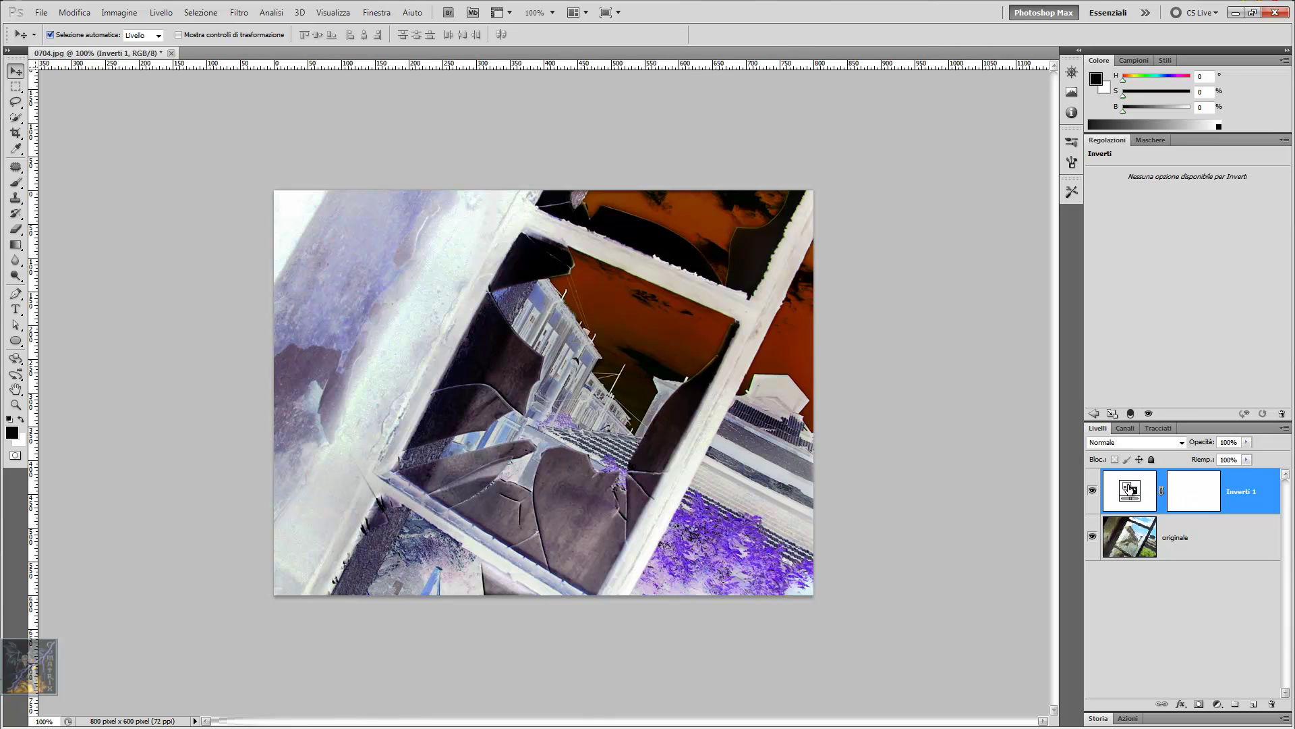
key(Delete)
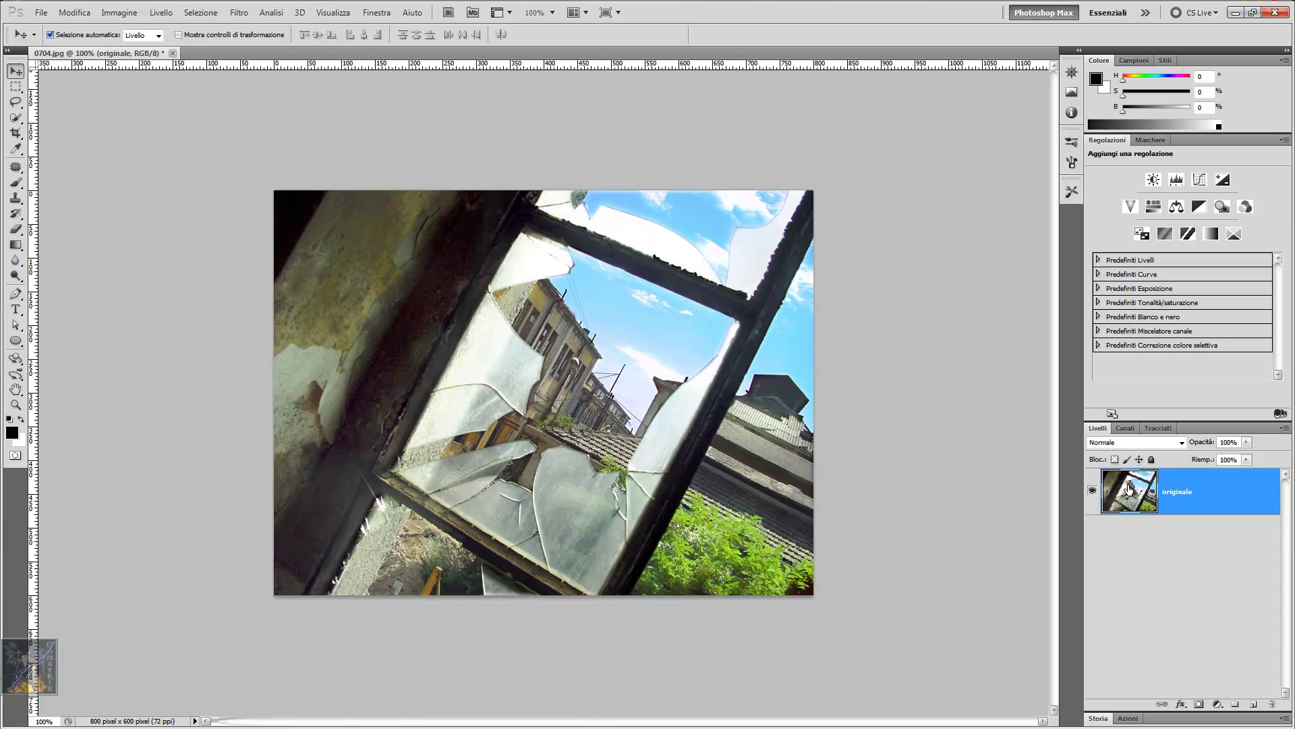
Toggle the invert on and off several times, ending with the originale layer as a negative.
key(ctrl+i)
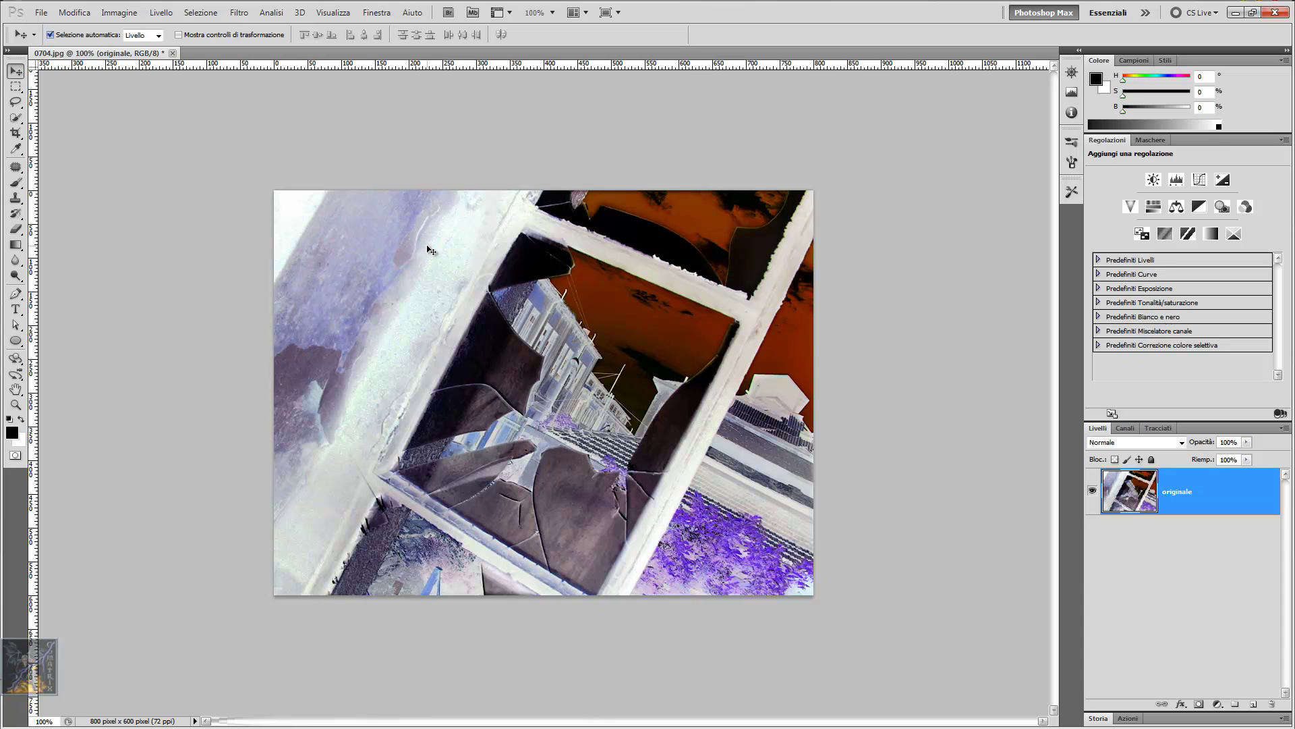
key(ctrl+z)
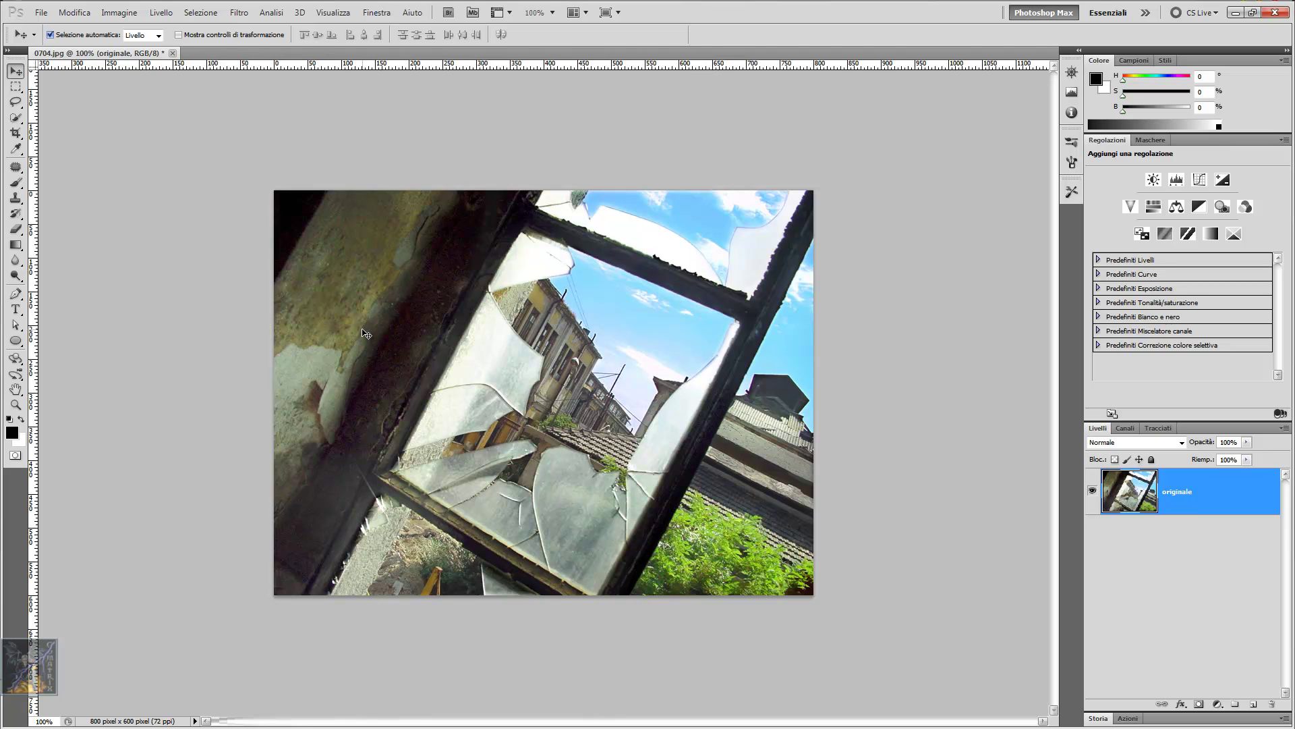
key(ctrl+z)
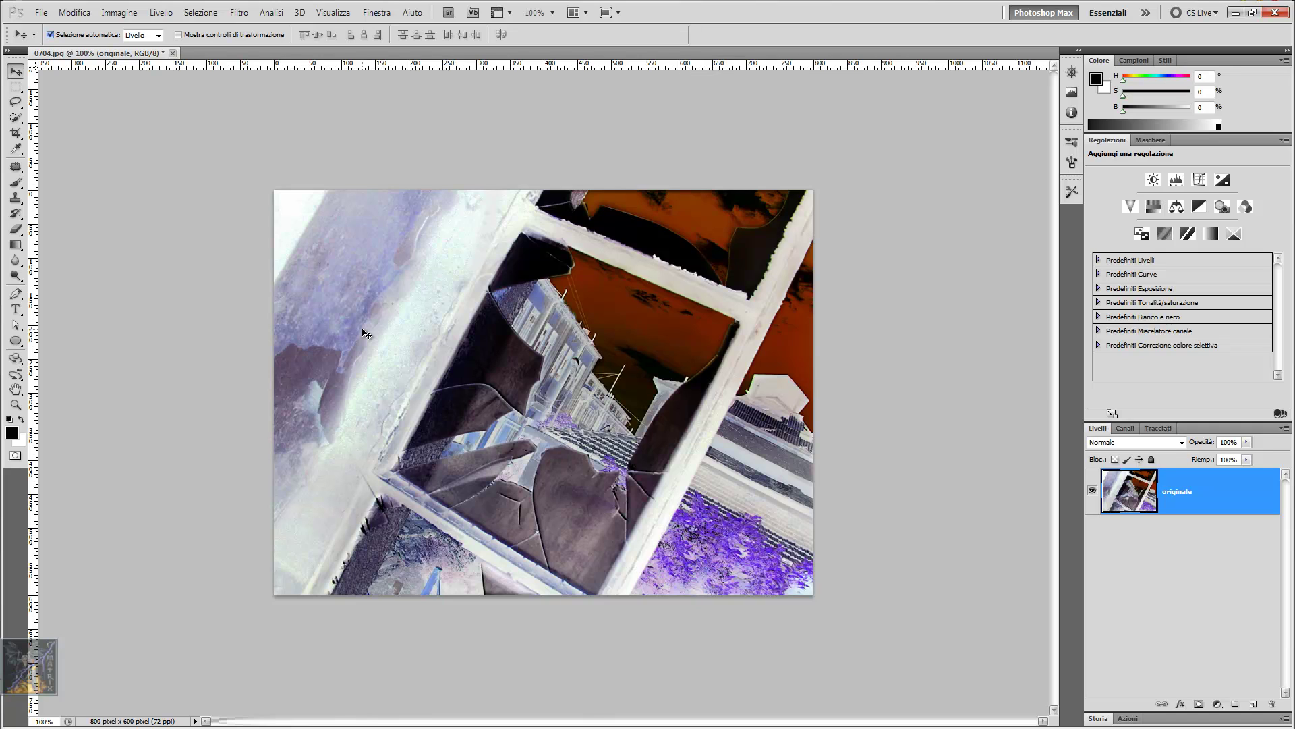
key(ctrl+i)
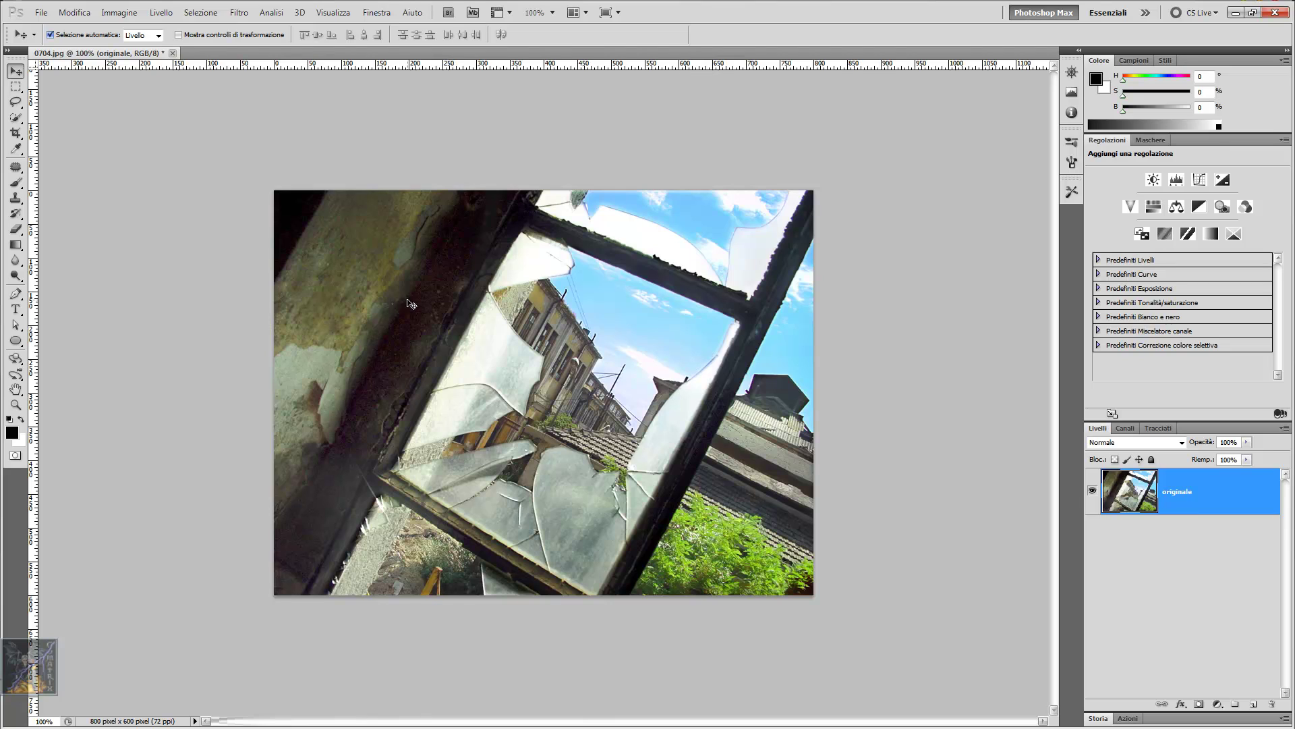
key(ctrl+i)
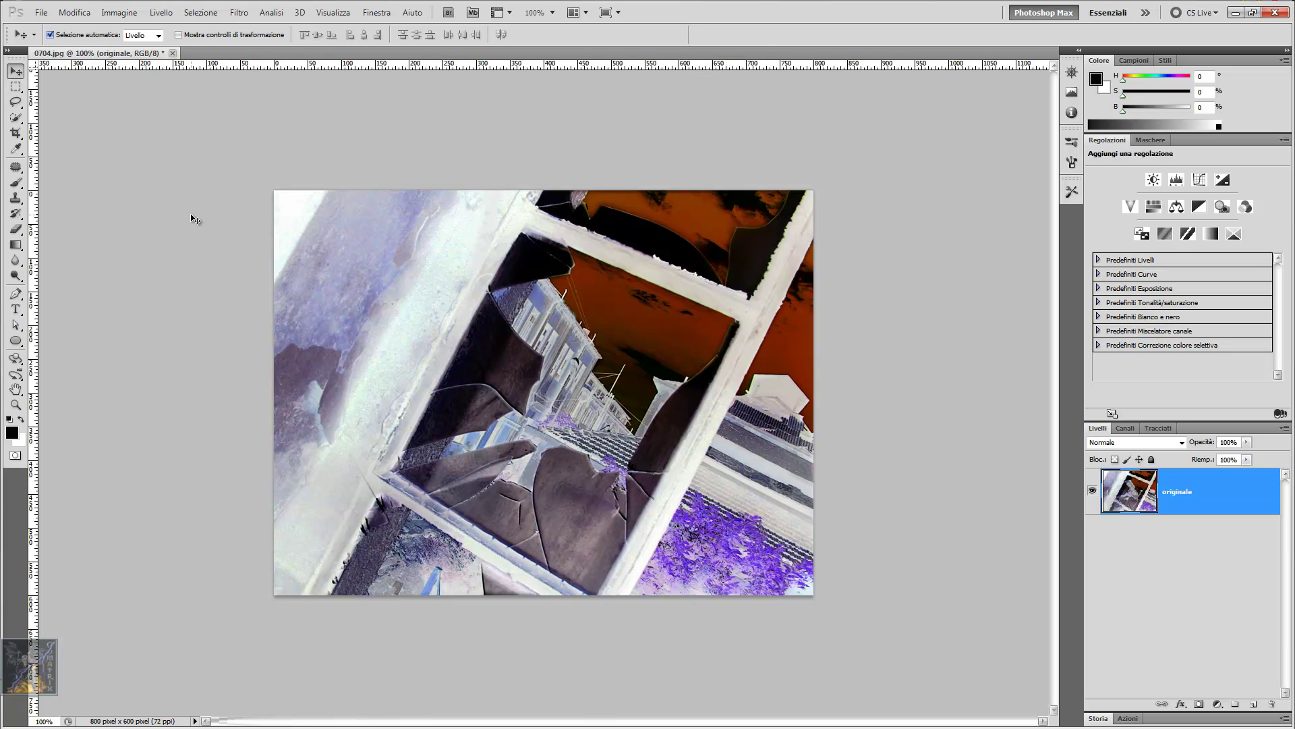
key(w)
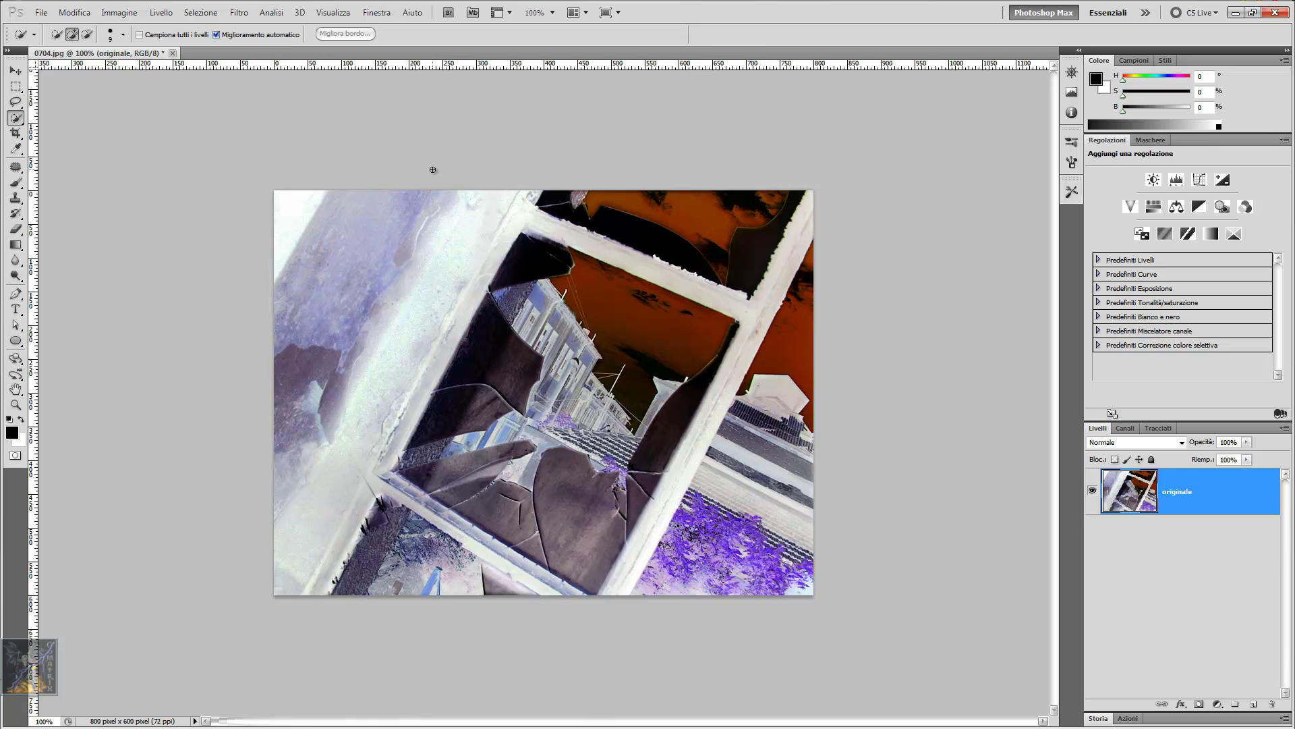
Quick-select the left wall, trying a layer mask and then undoing it.
mouse_move(432, 195)
mouse_down()
mouse_move(229, 604)
mouse_move(232, 556)
mouse_up()
click(1202, 704)
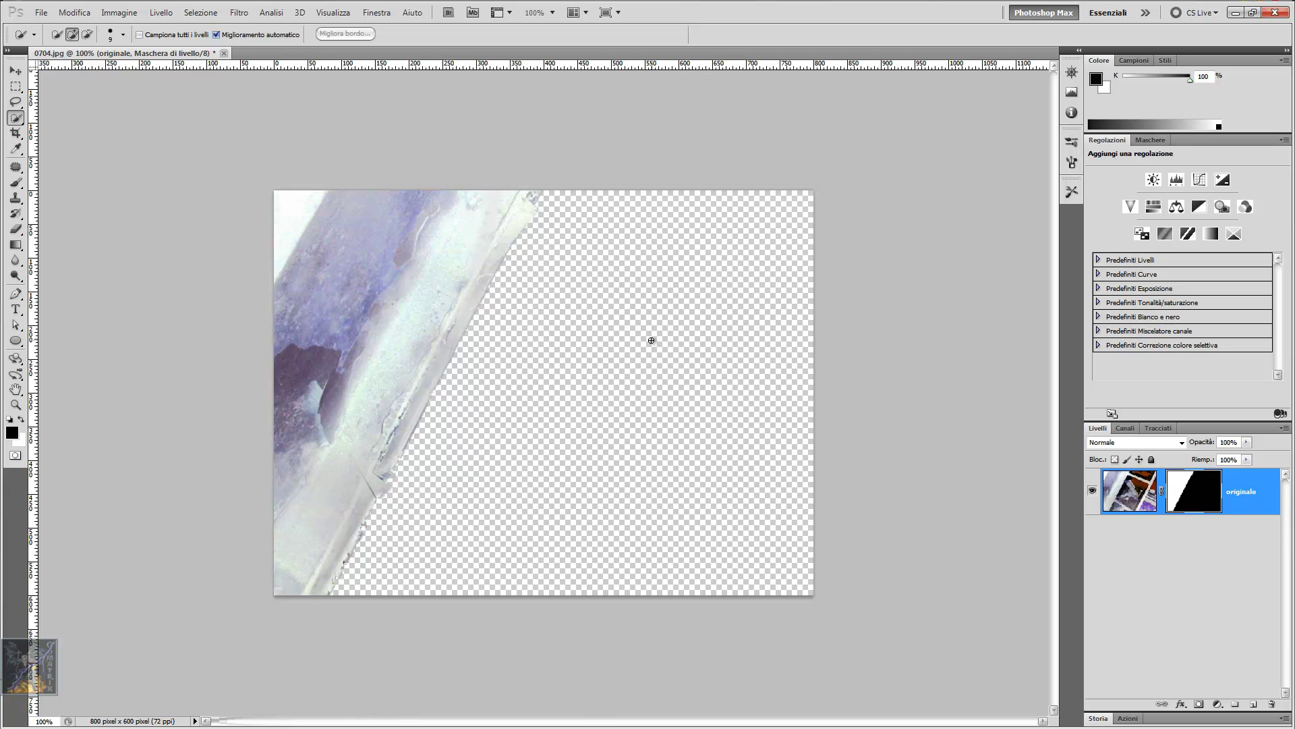
key(ctrl+z)
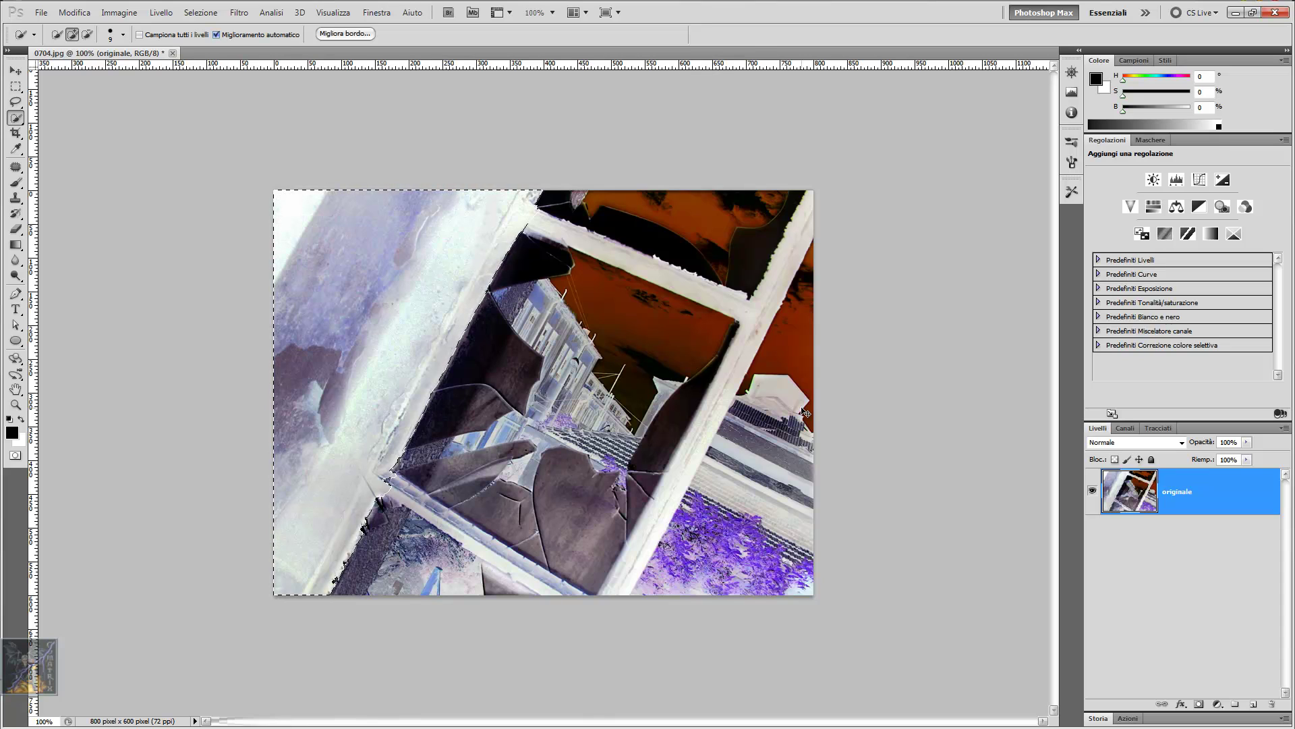
Invert the selected wall, then invert the selection and revert the right-hand region.
key(ctrl+i)
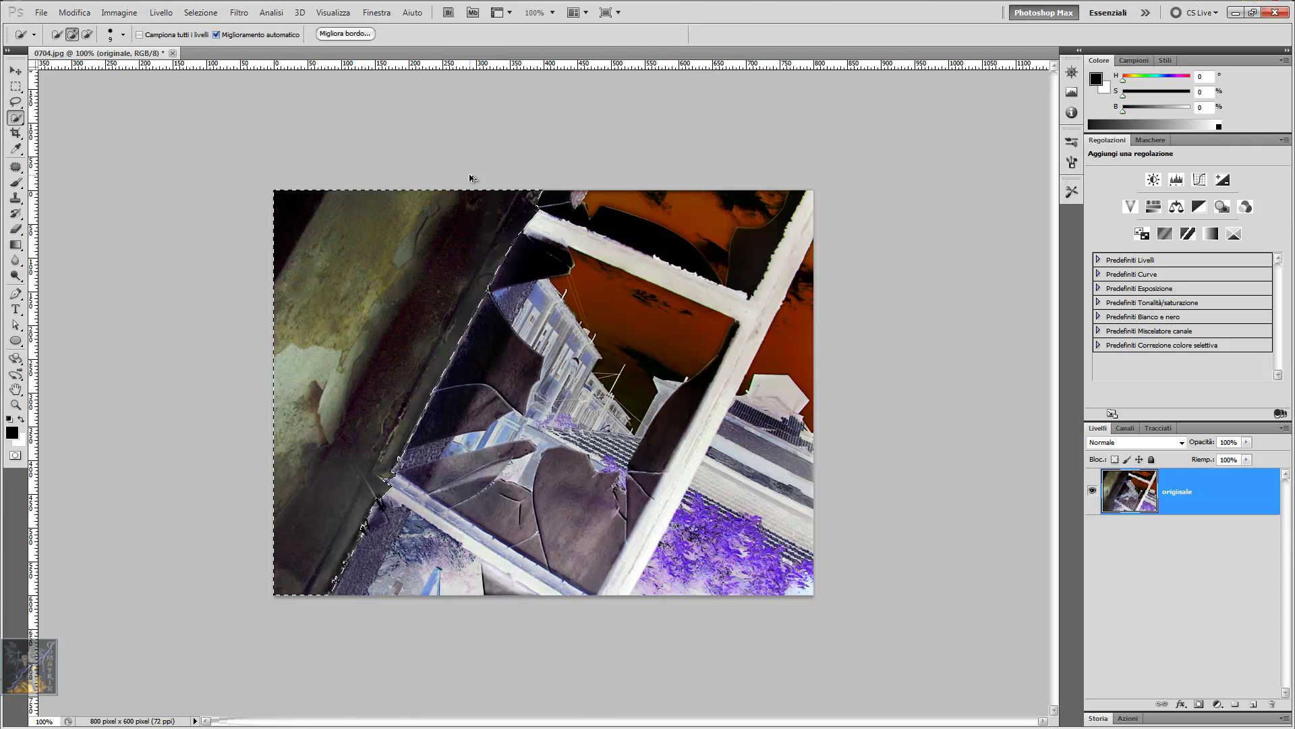
key(ctrl+i)
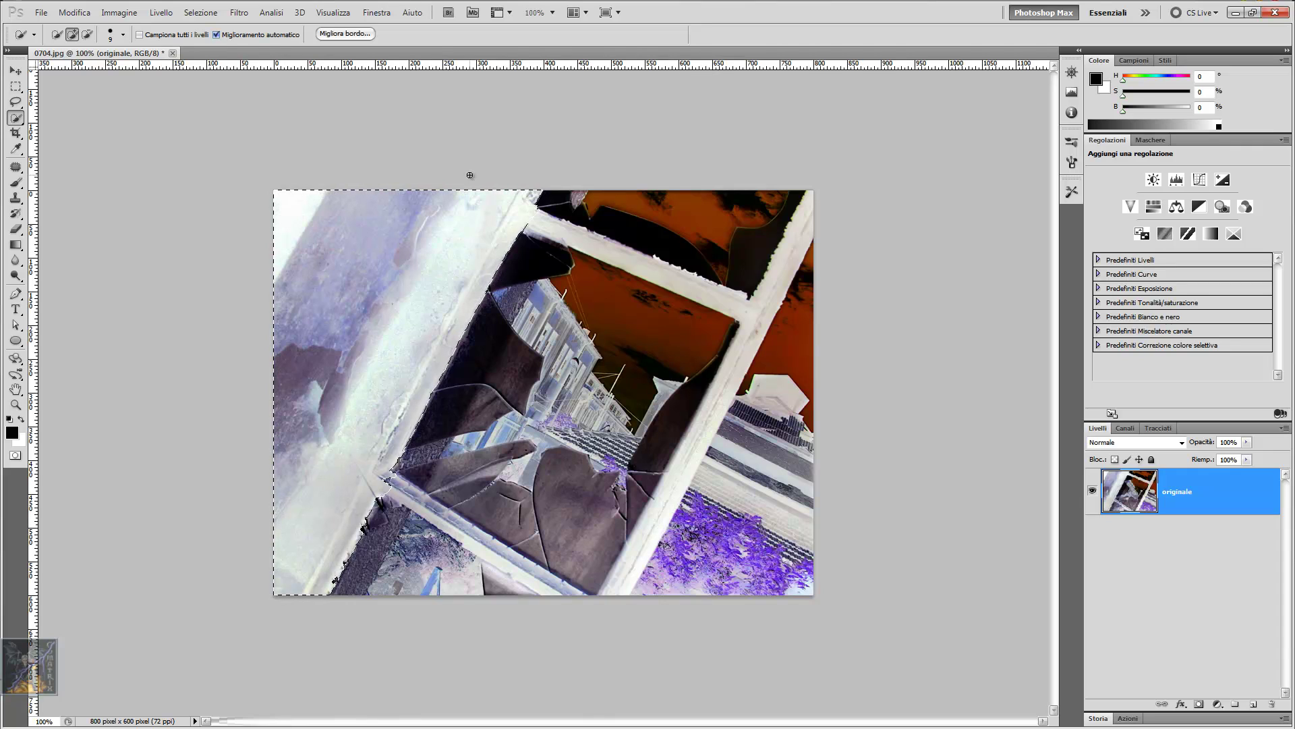
key(ctrl+shift+i)
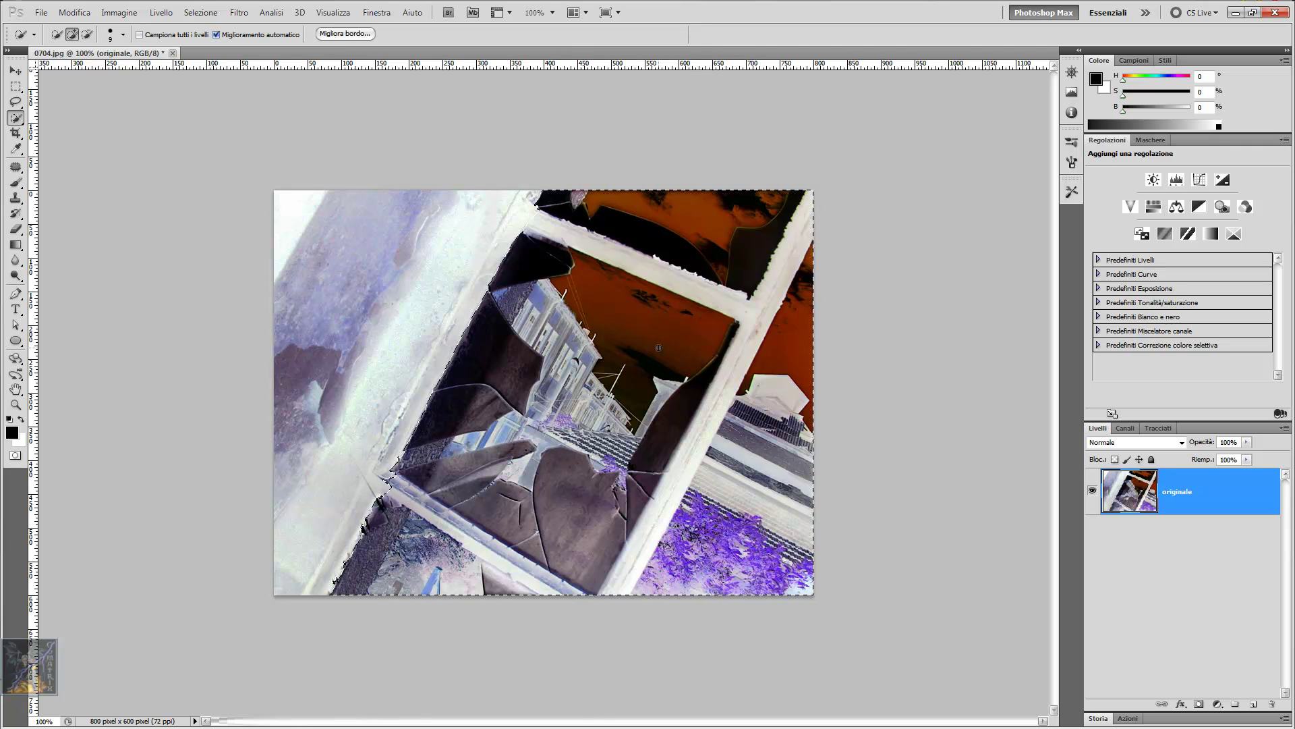
key(ctrl+i)
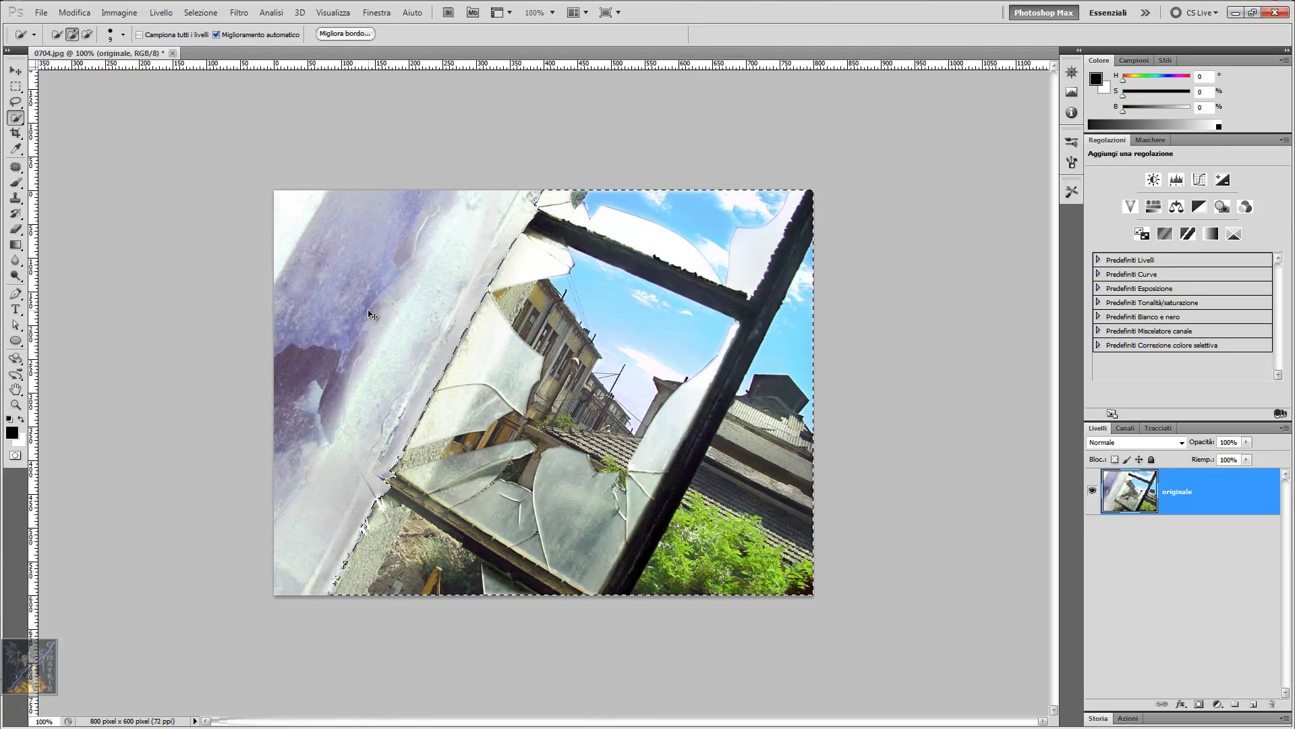
Reselect, re-invert and restore the area, ending in normal colours with nothing selected.
key(ctrl+d)
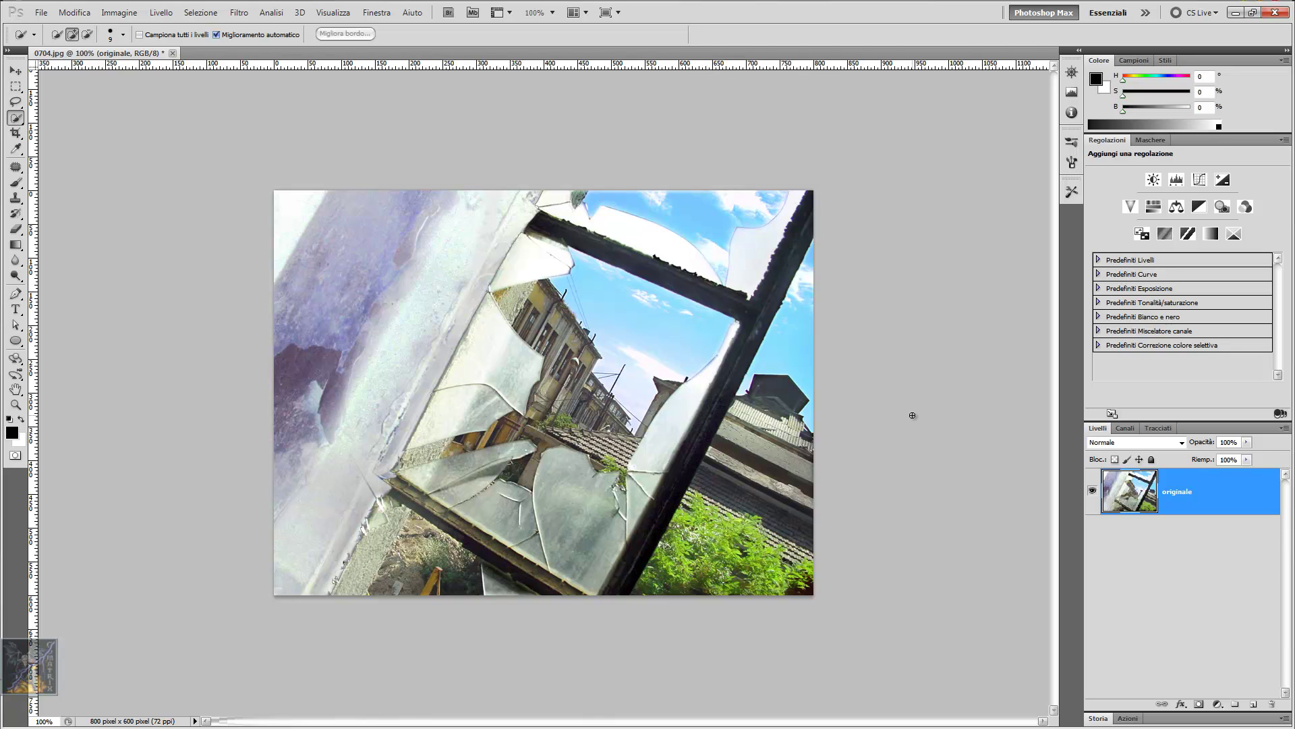
key(ctrl+shift+d)
key(ctrl+i)
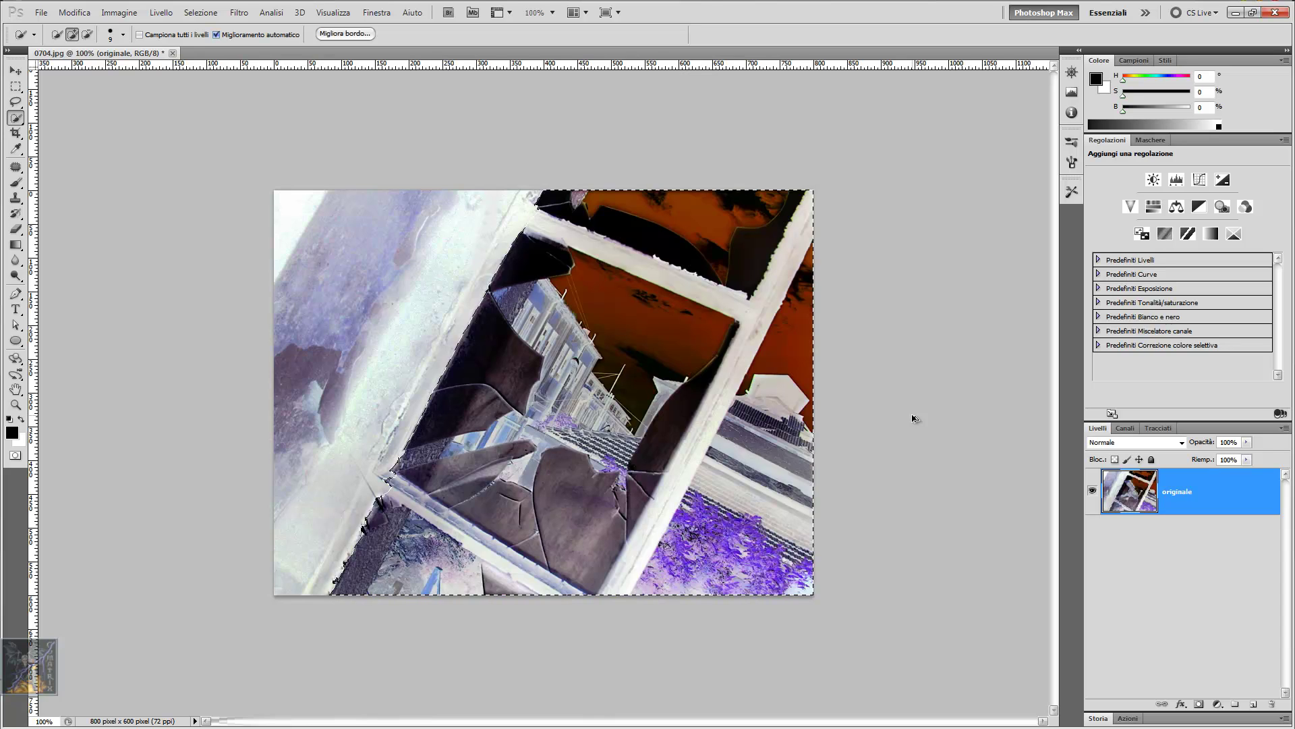
key(ctrl+d)
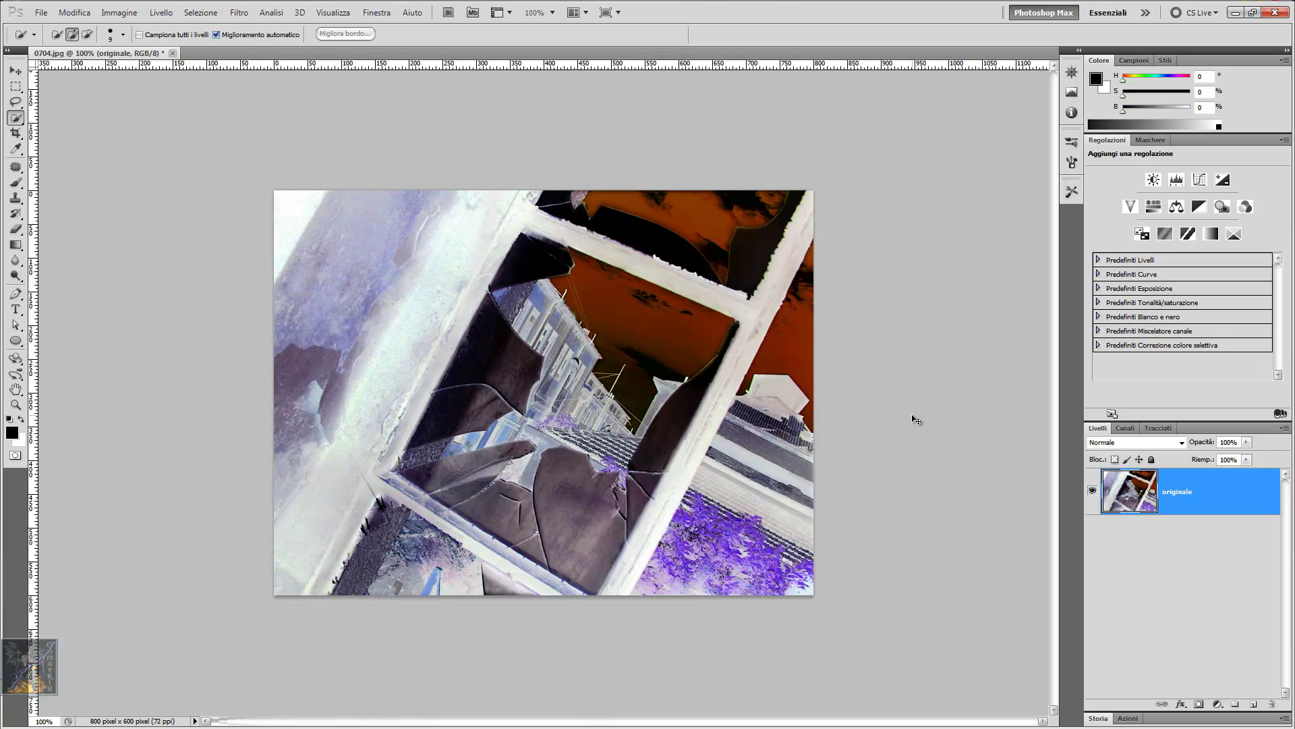
key(ctrl+i)
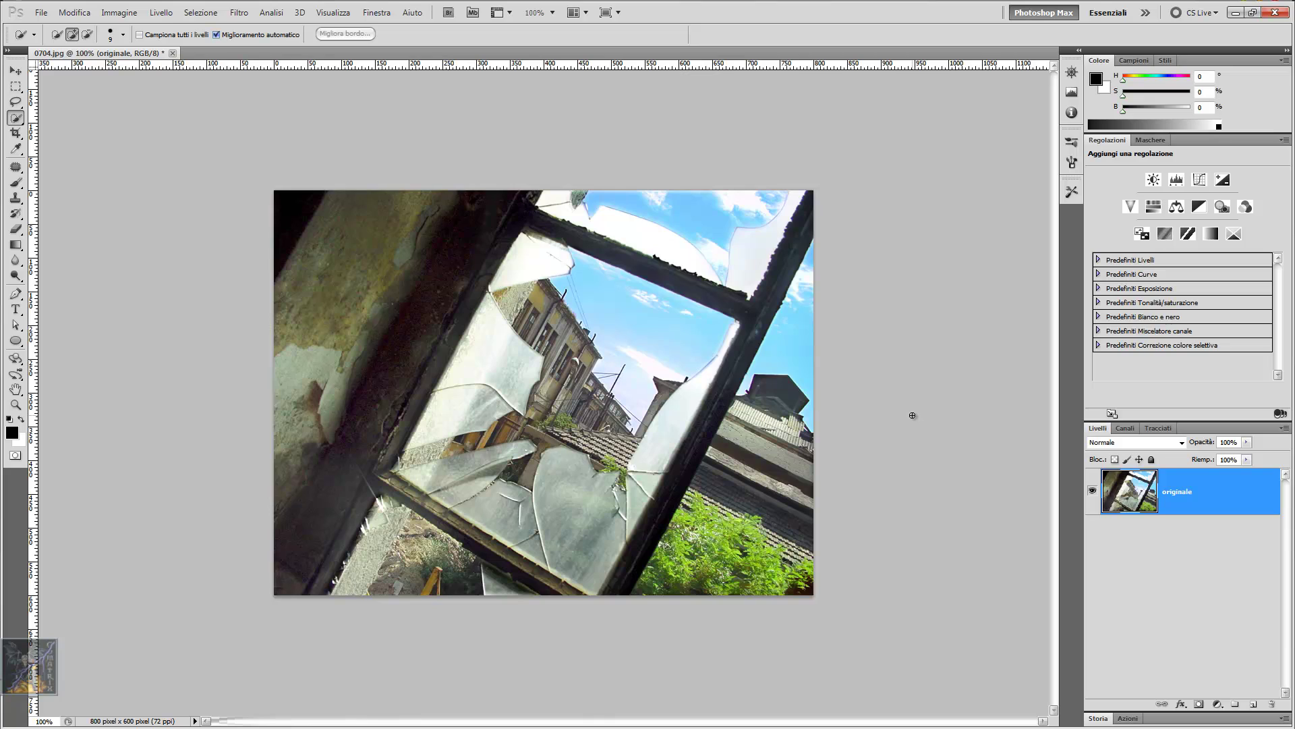
key(v)
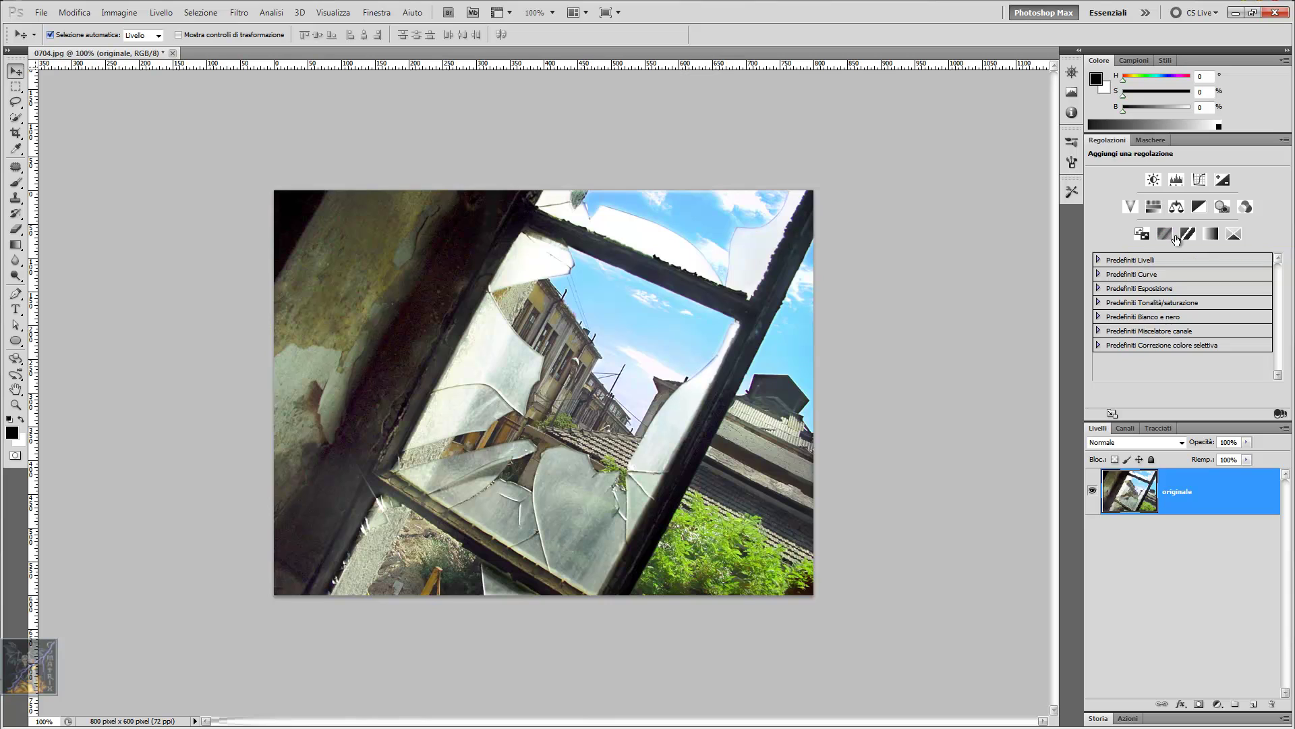
click(128, 14)
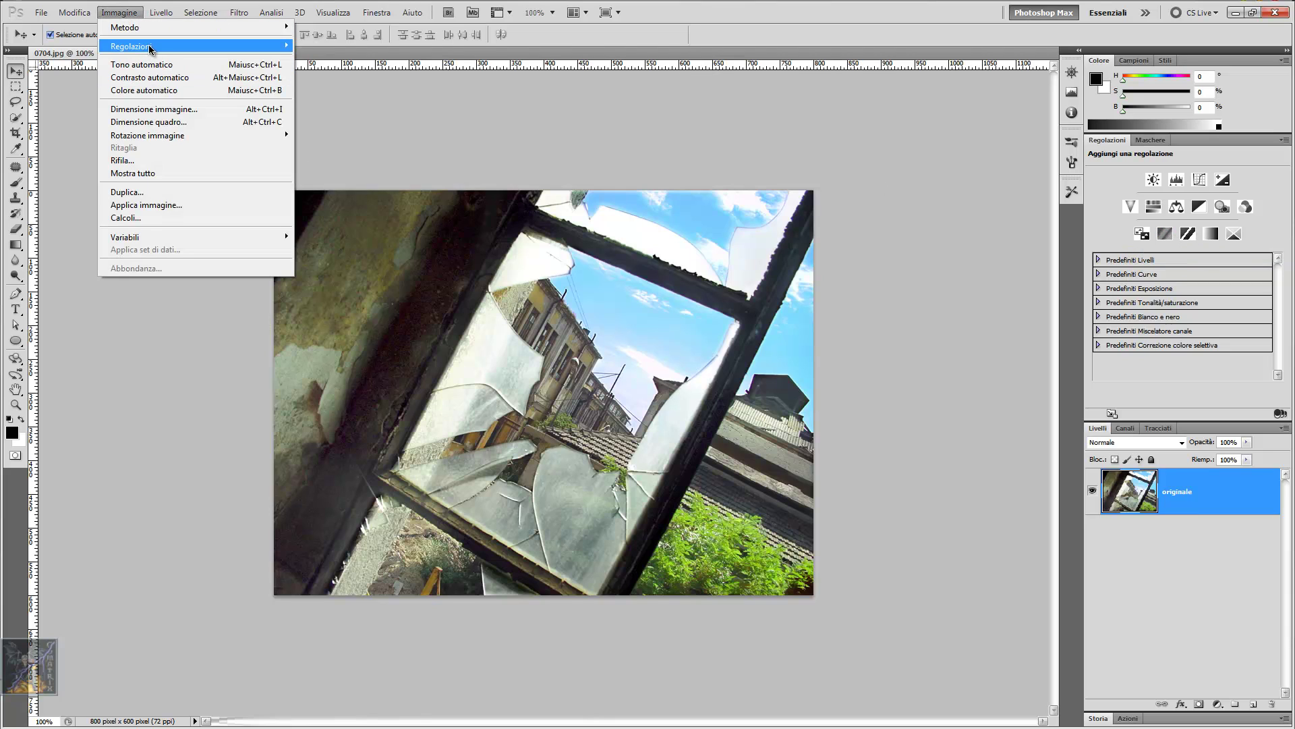
mouse_move(132, 47)
click(360, 212)
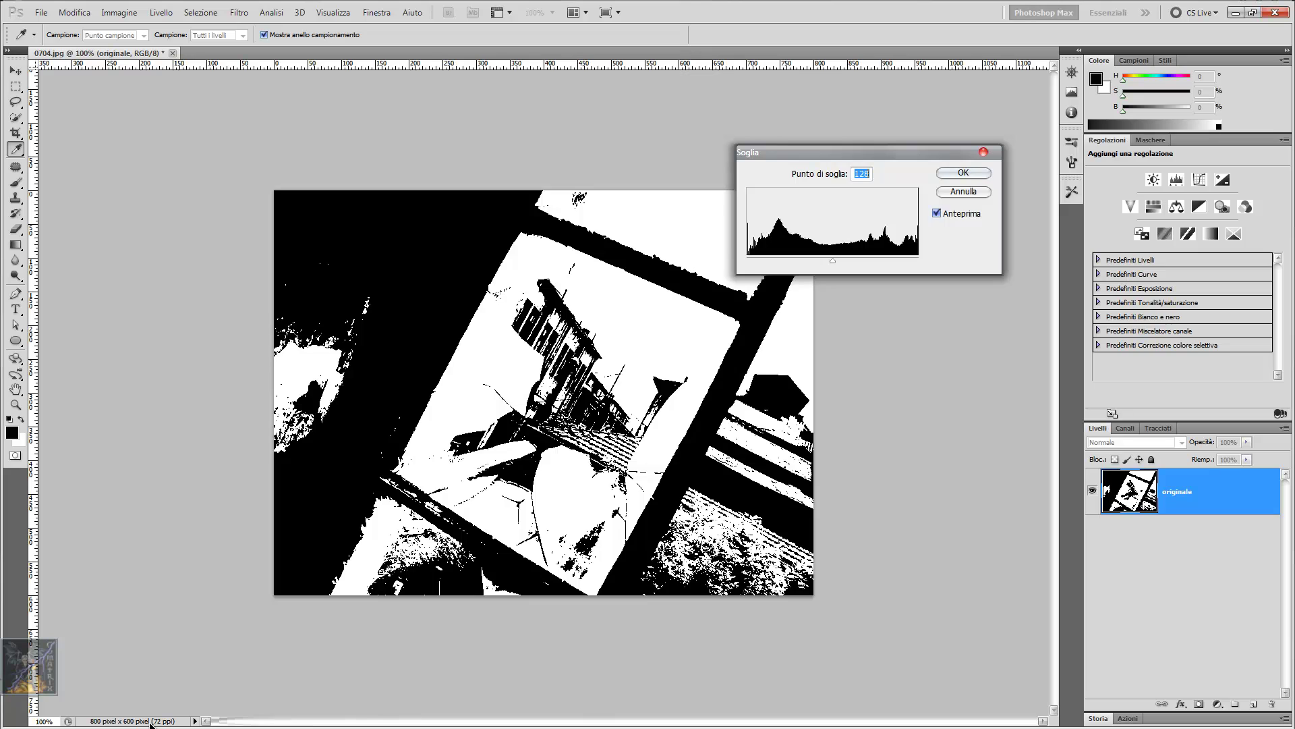
drag(150, 723, 132, 705)
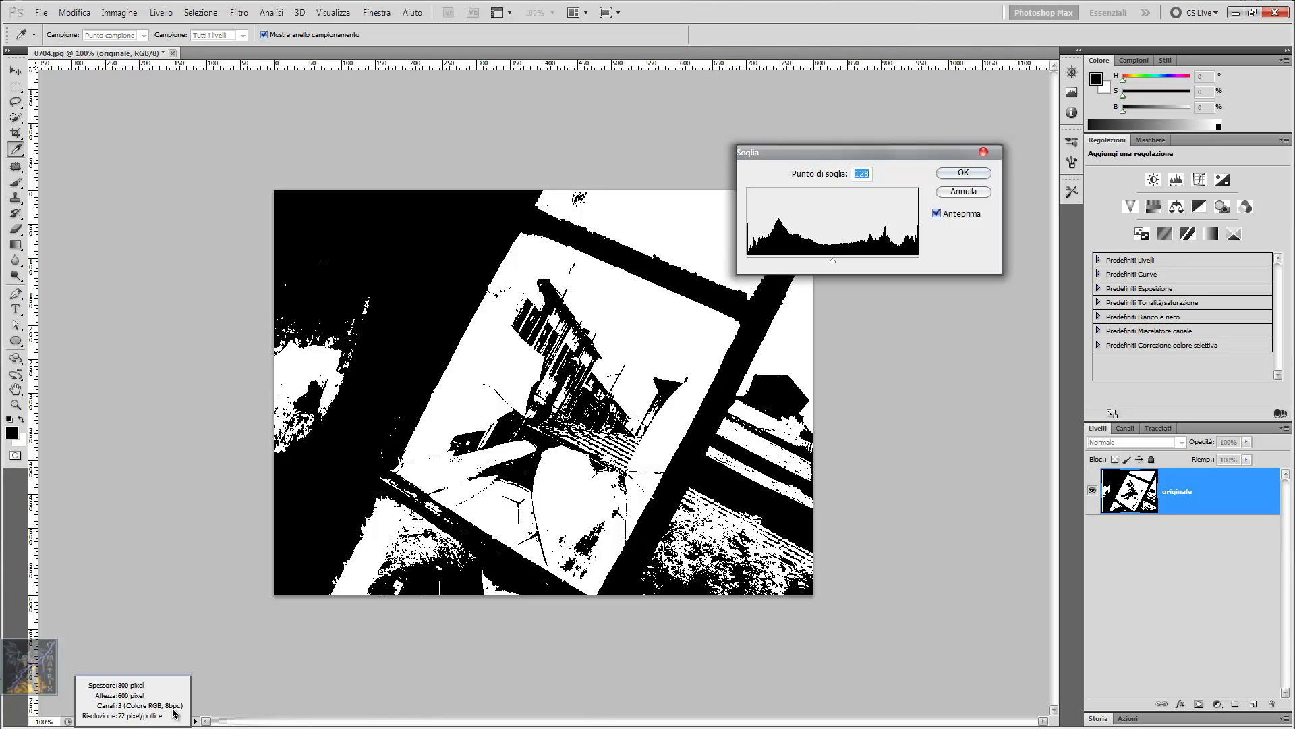
drag(173, 712, 217, 685)
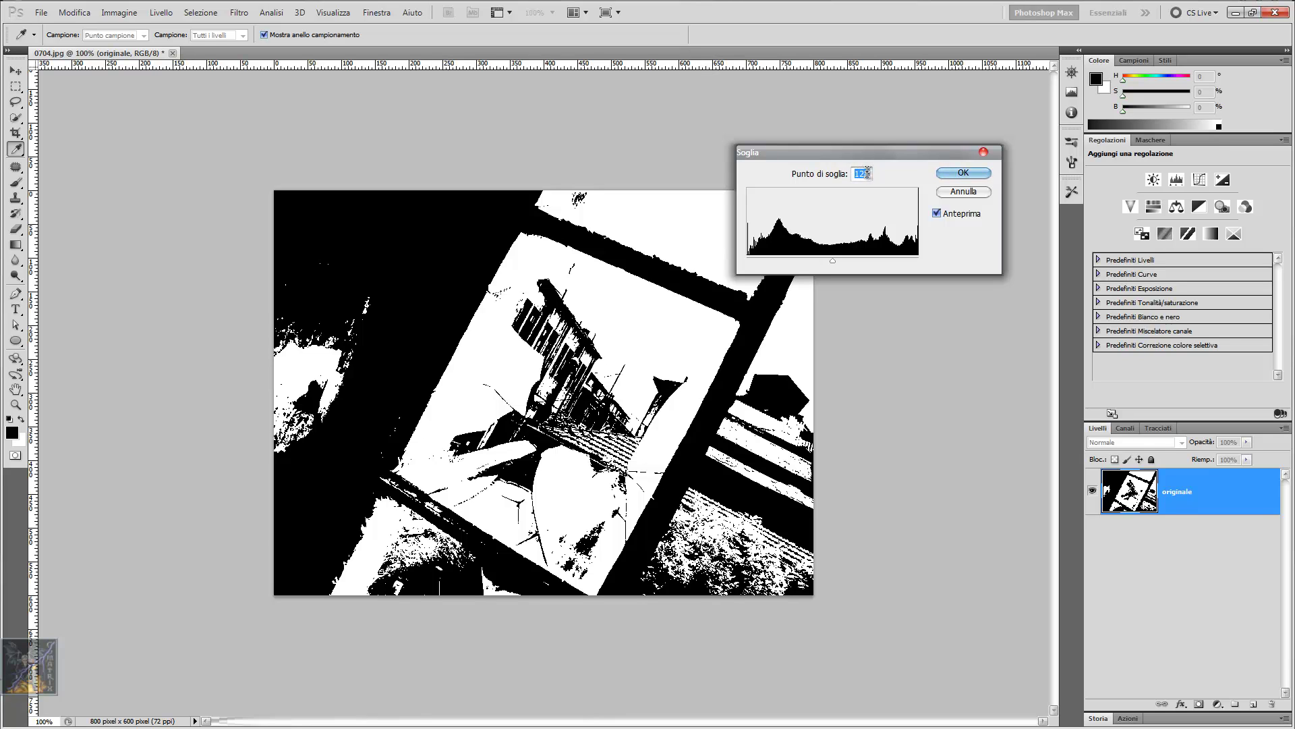
click(978, 195)
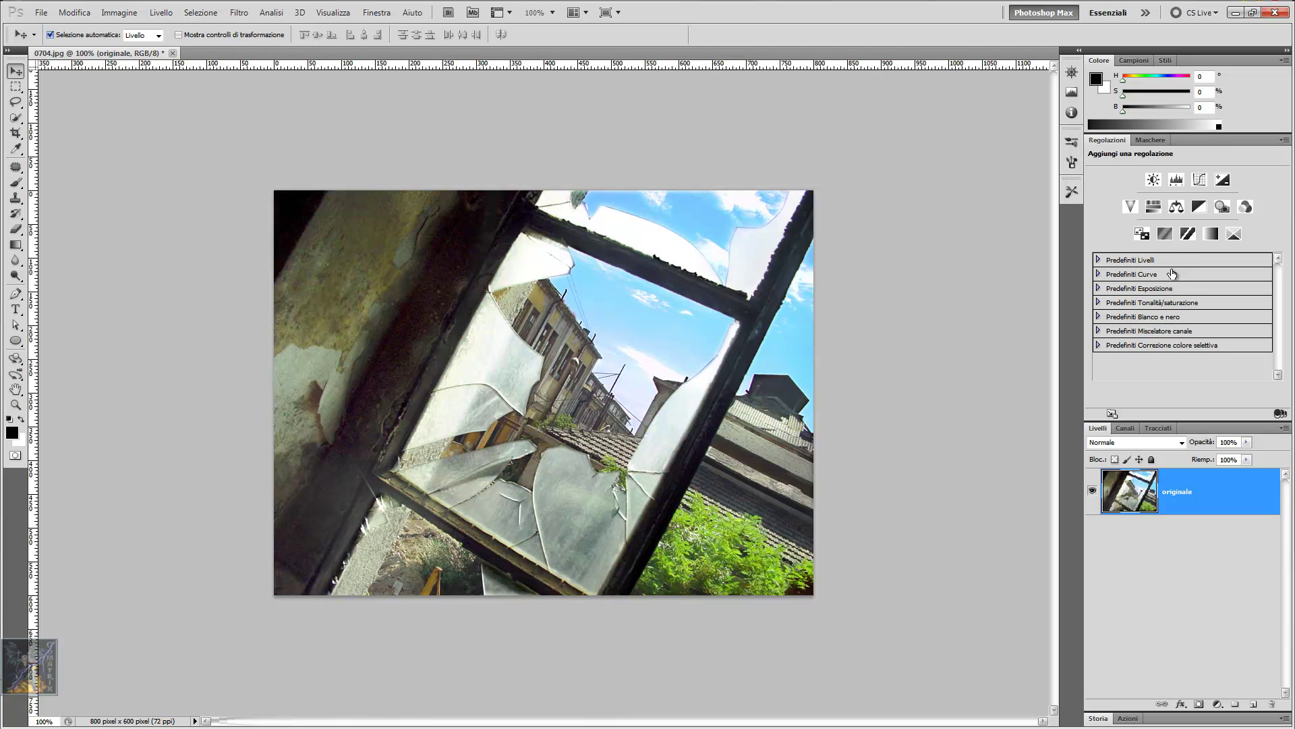
Show refreshed colour histograms and add a Soglia threshold layer at level 128.
click(1188, 234)
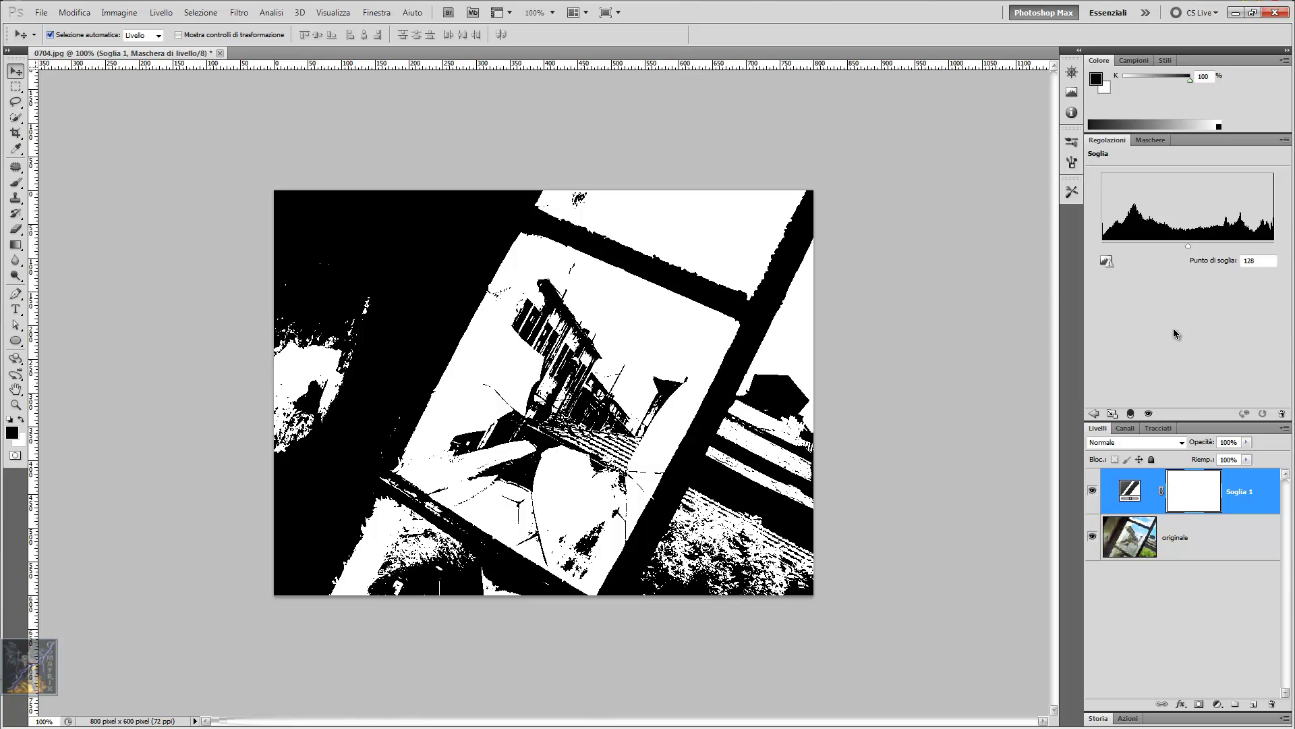
key(Delete)
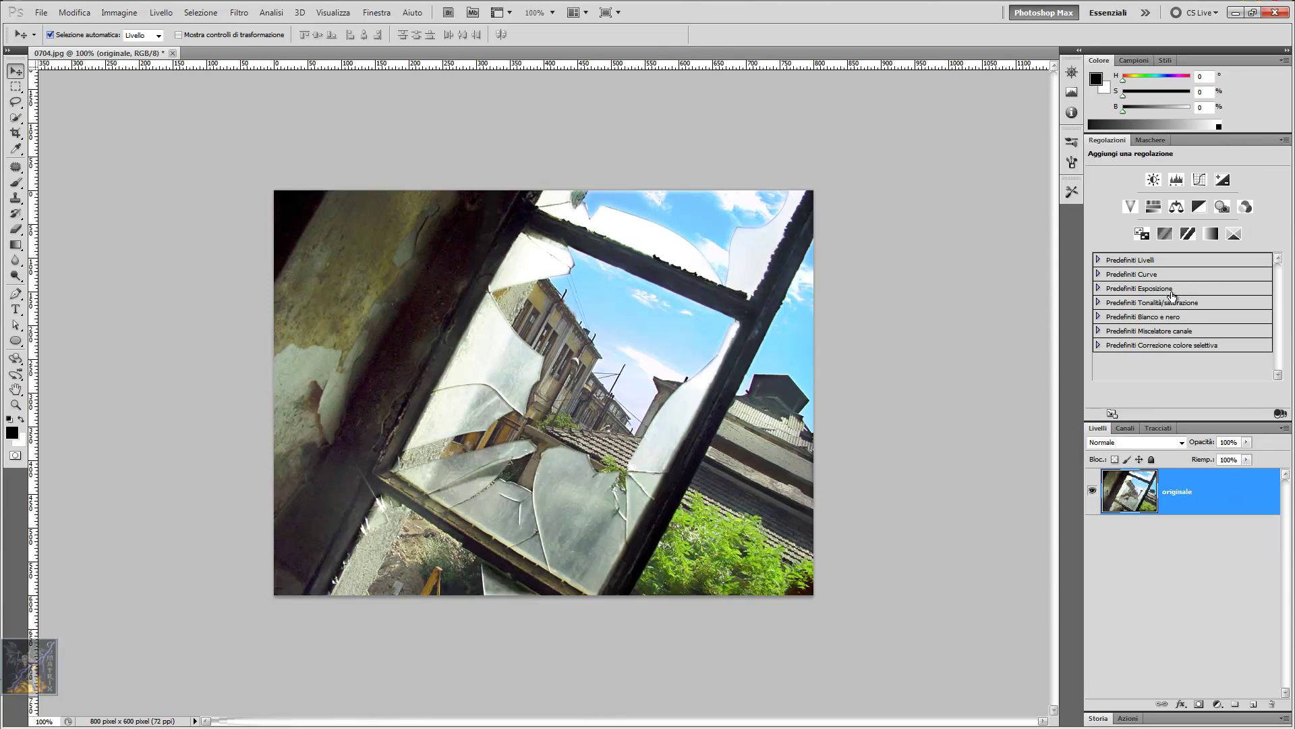
click(1072, 91)
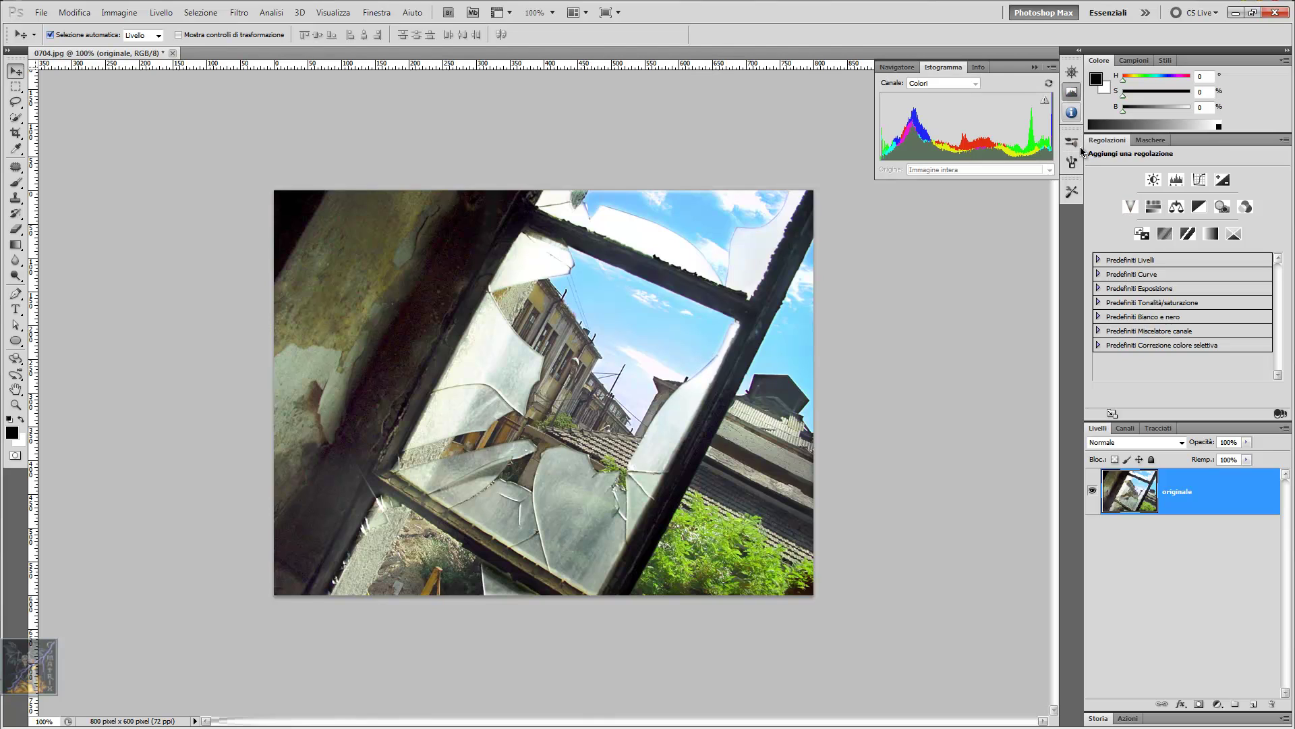
click(1045, 100)
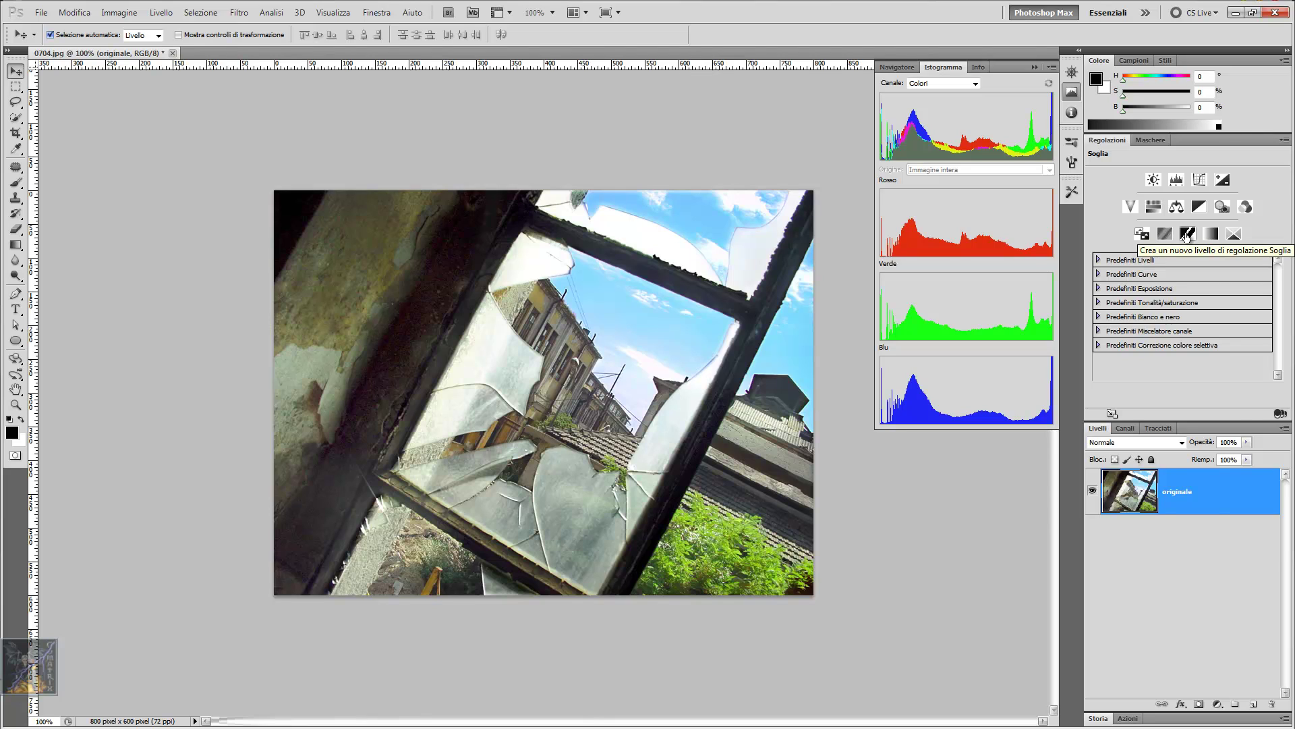
click(1187, 234)
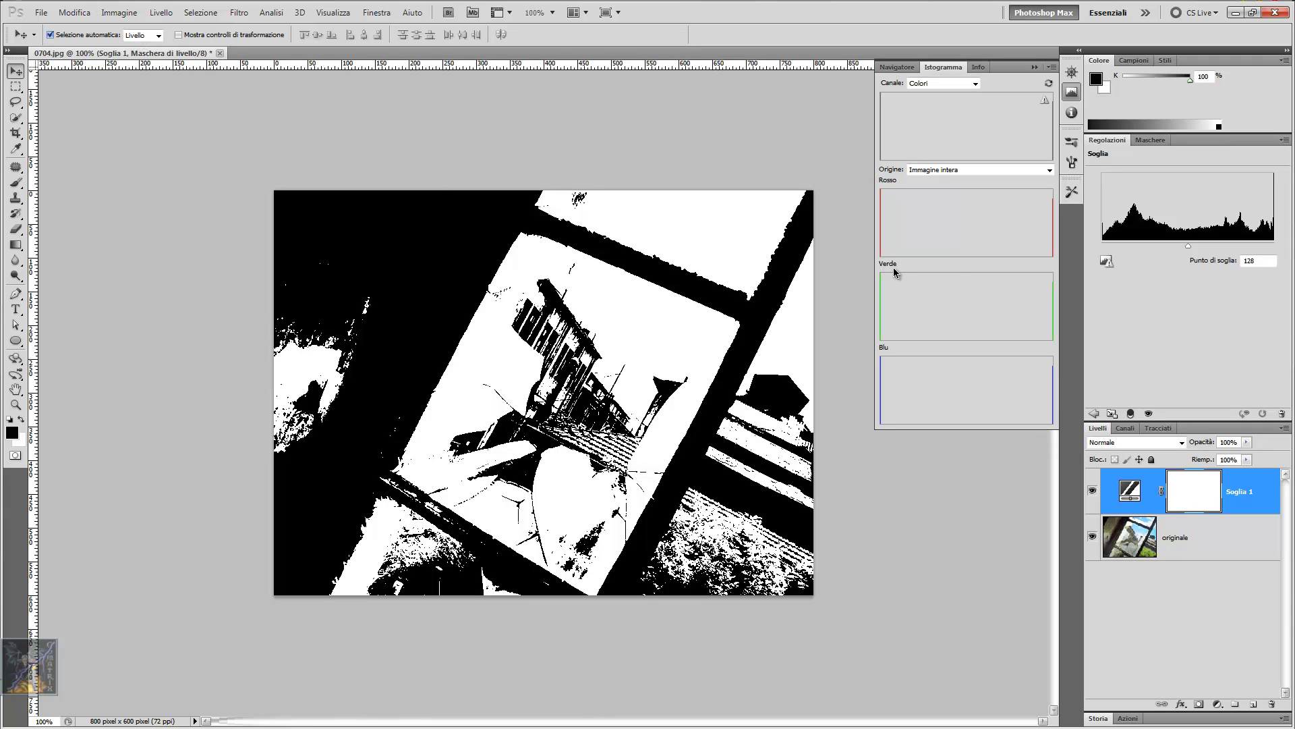
click(1262, 260)
Adjust the Soglia 1 slider until Punto di soglia reads 126, refreshing the histogram.
click(1256, 261)
drag(1188, 240, 1285, 242)
click(1106, 262)
mouse_move(1191, 247)
mouse_down()
mouse_move(1115, 251)
mouse_move(1144, 242)
mouse_move(1258, 258)
mouse_move(1132, 261)
mouse_move(1187, 261)
mouse_up()
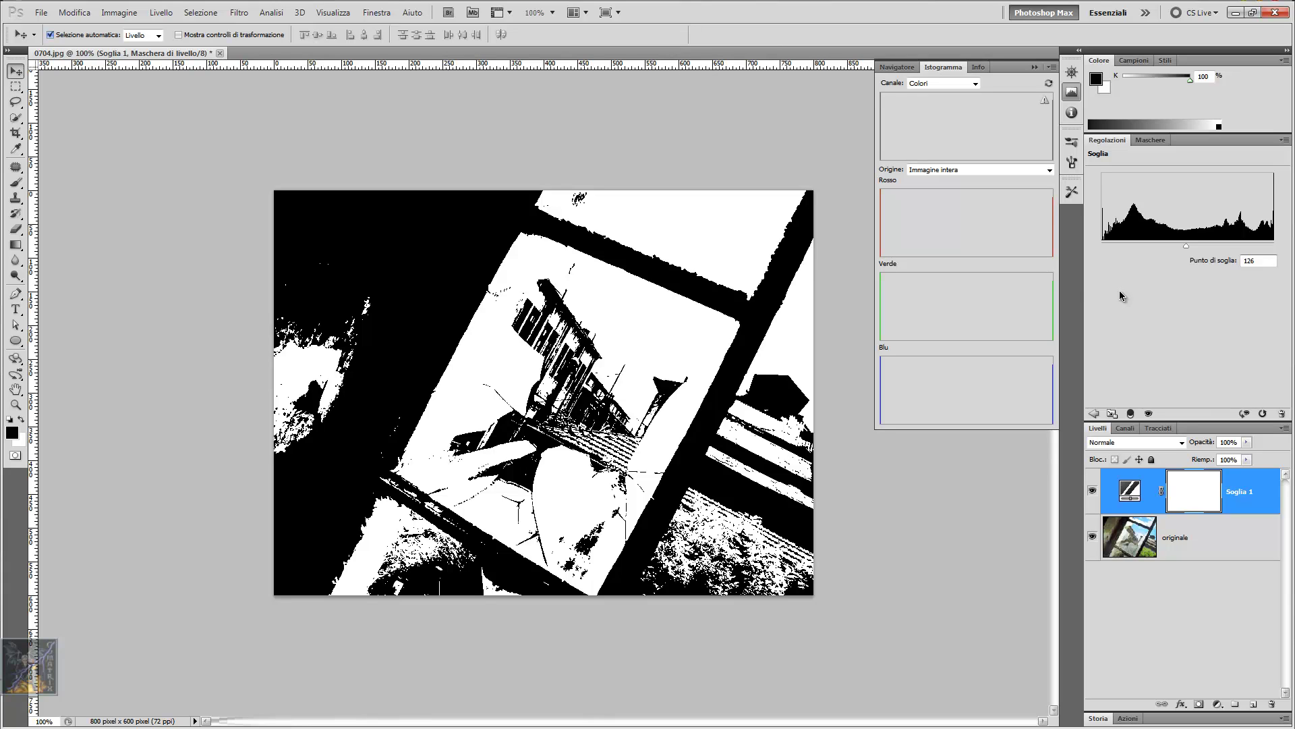
Dismiss Intervallo colori and make originale, beneath Soglia 1, the active layer.
click(199, 14)
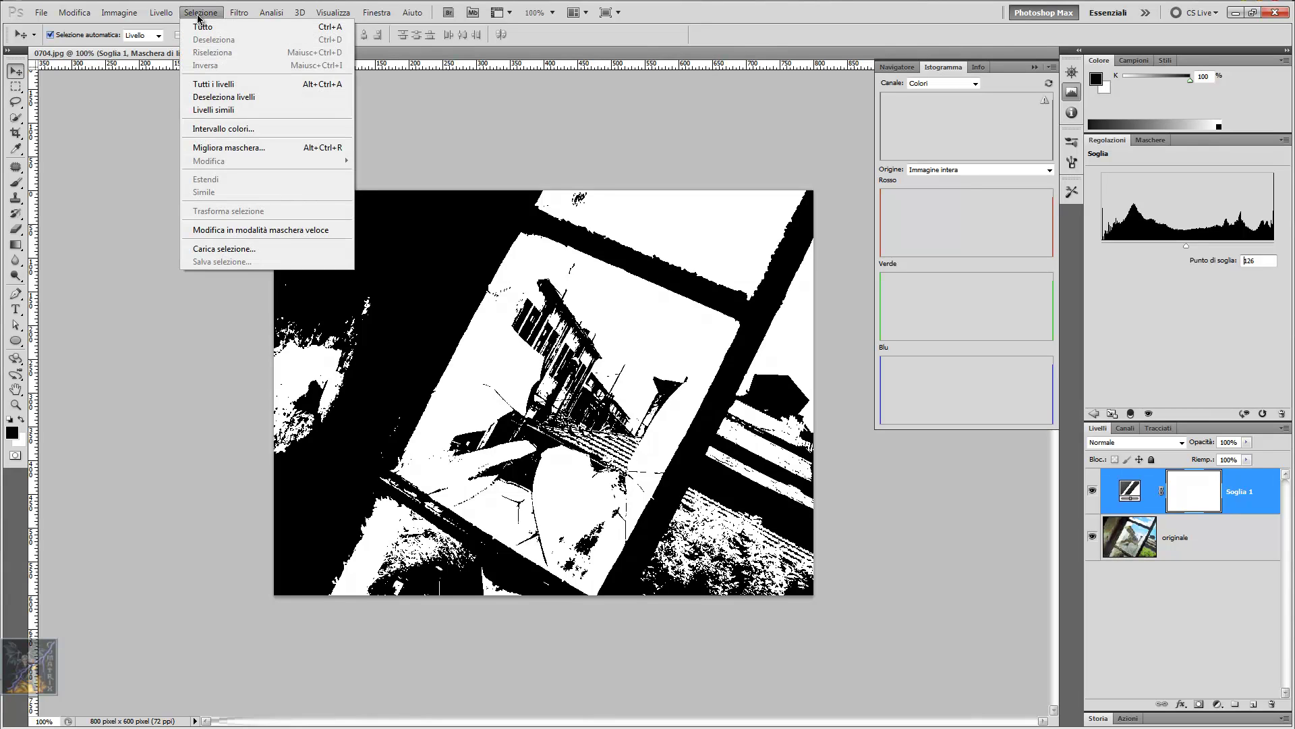
click(254, 130)
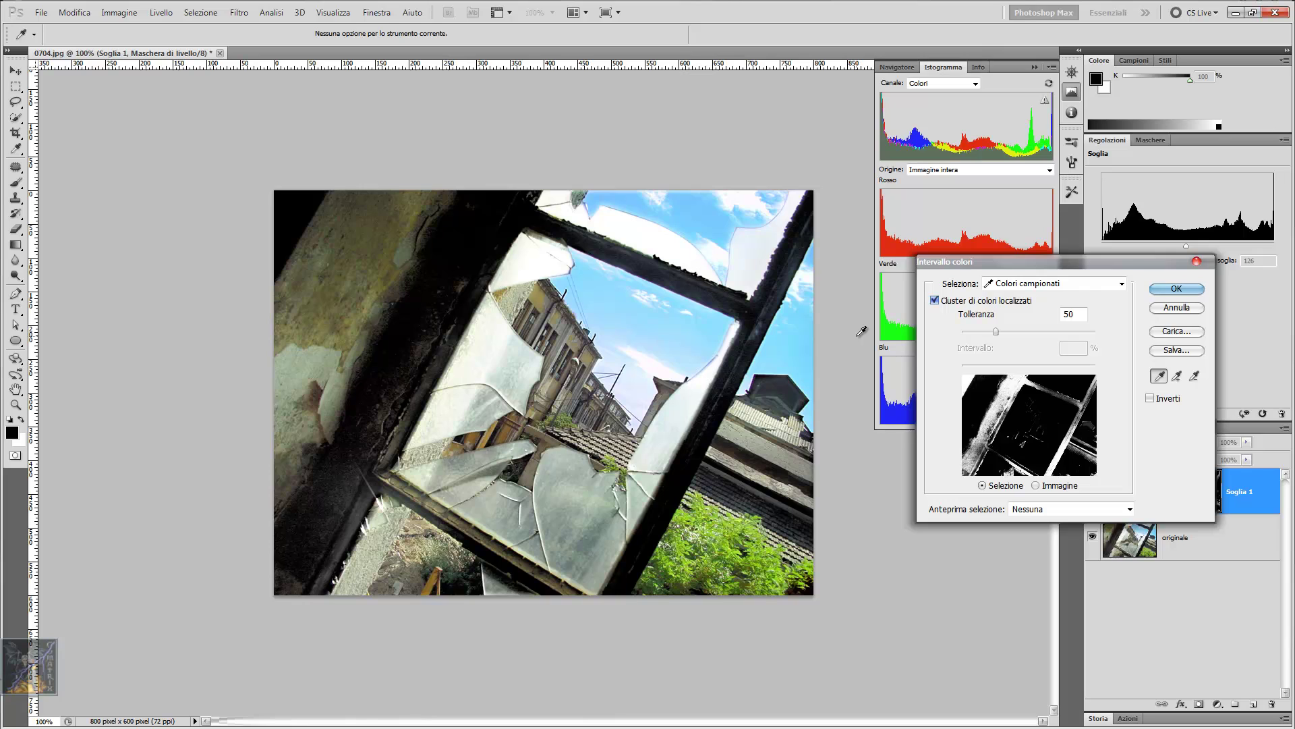
click(1199, 311)
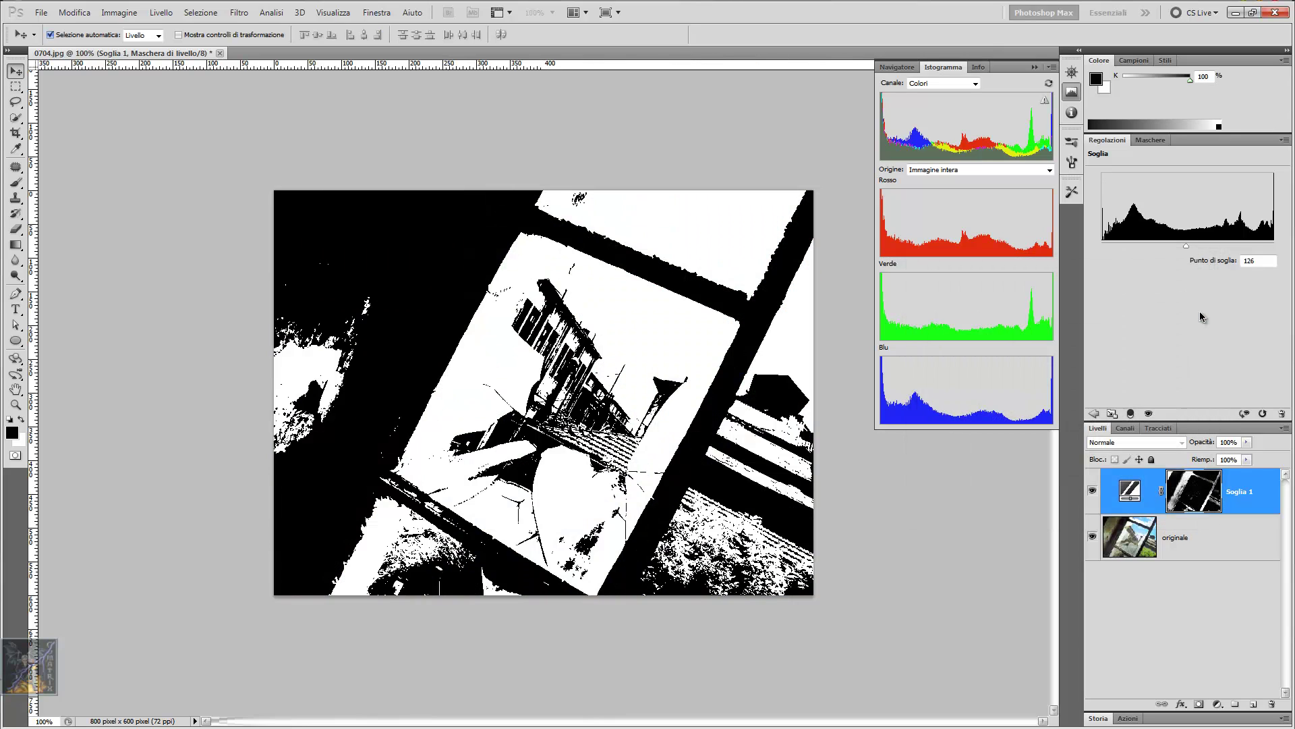
click(1215, 551)
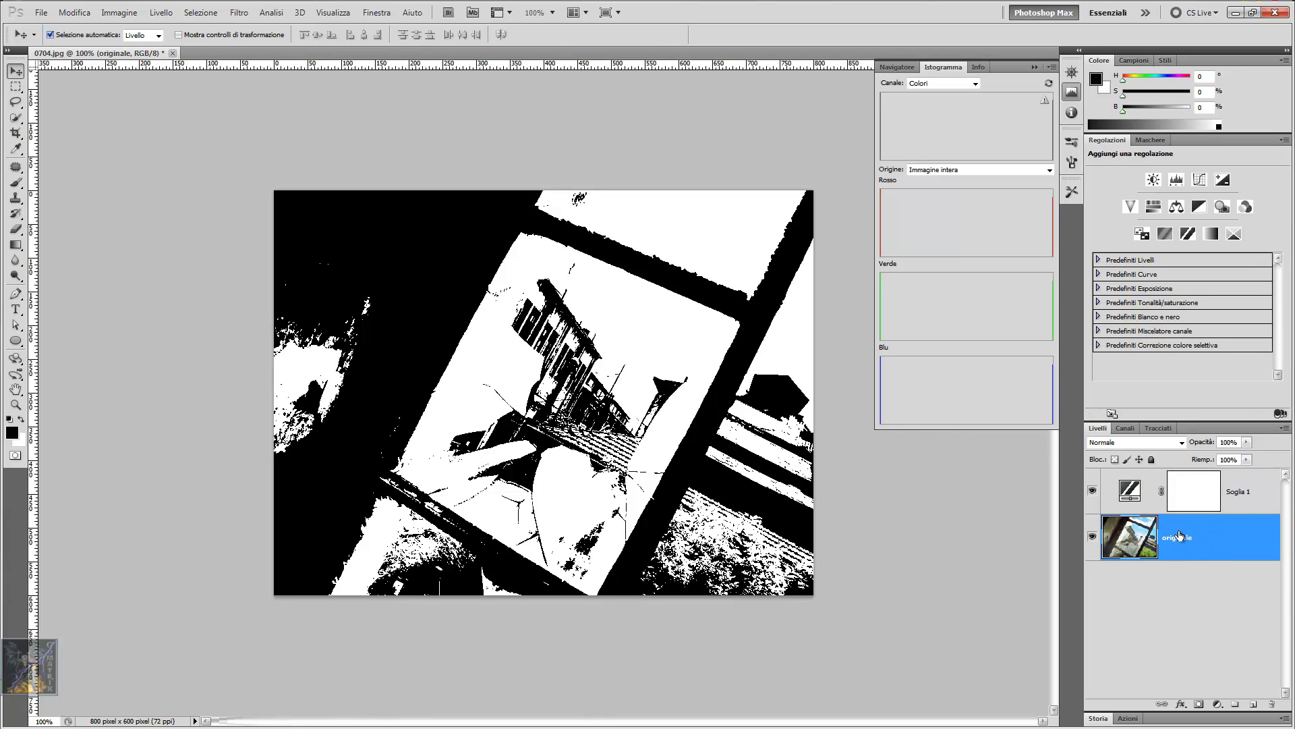
Build an Intervallo colori selection from two sampled photo colours at Tolleranza 100.
click(199, 13)
click(237, 132)
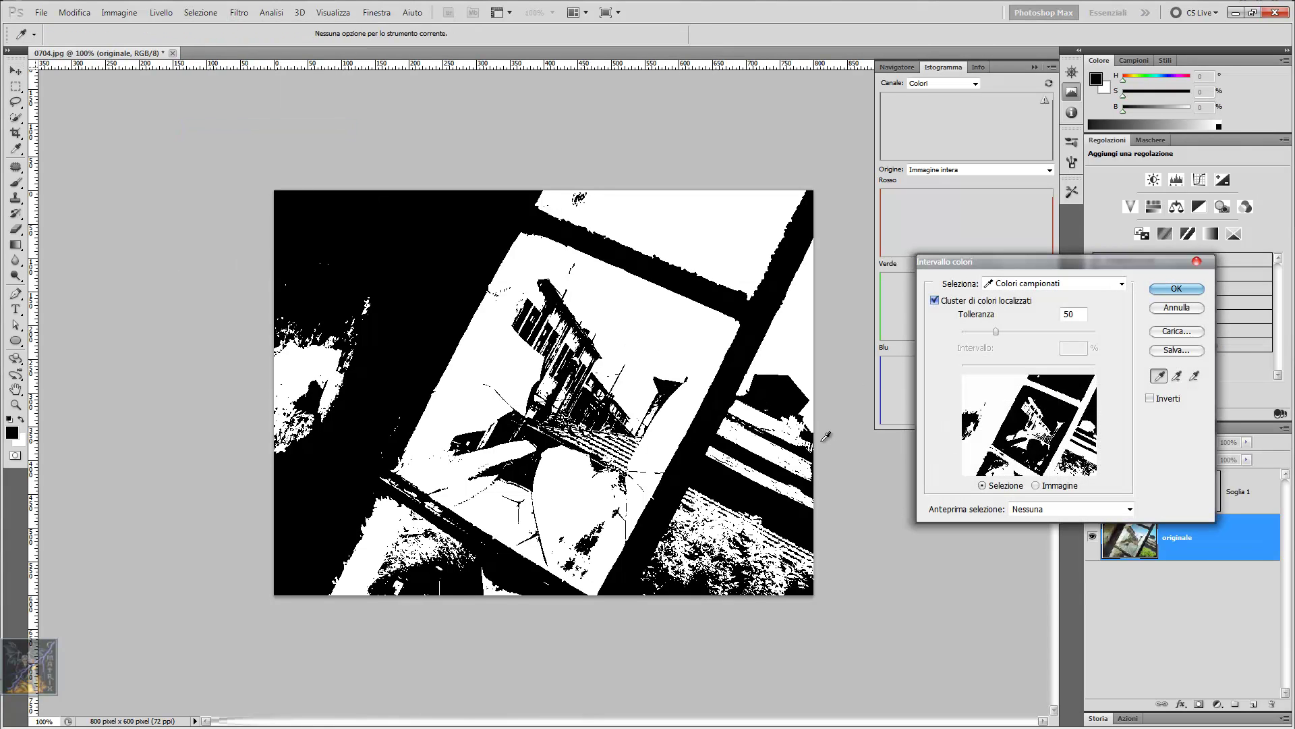
click(743, 421)
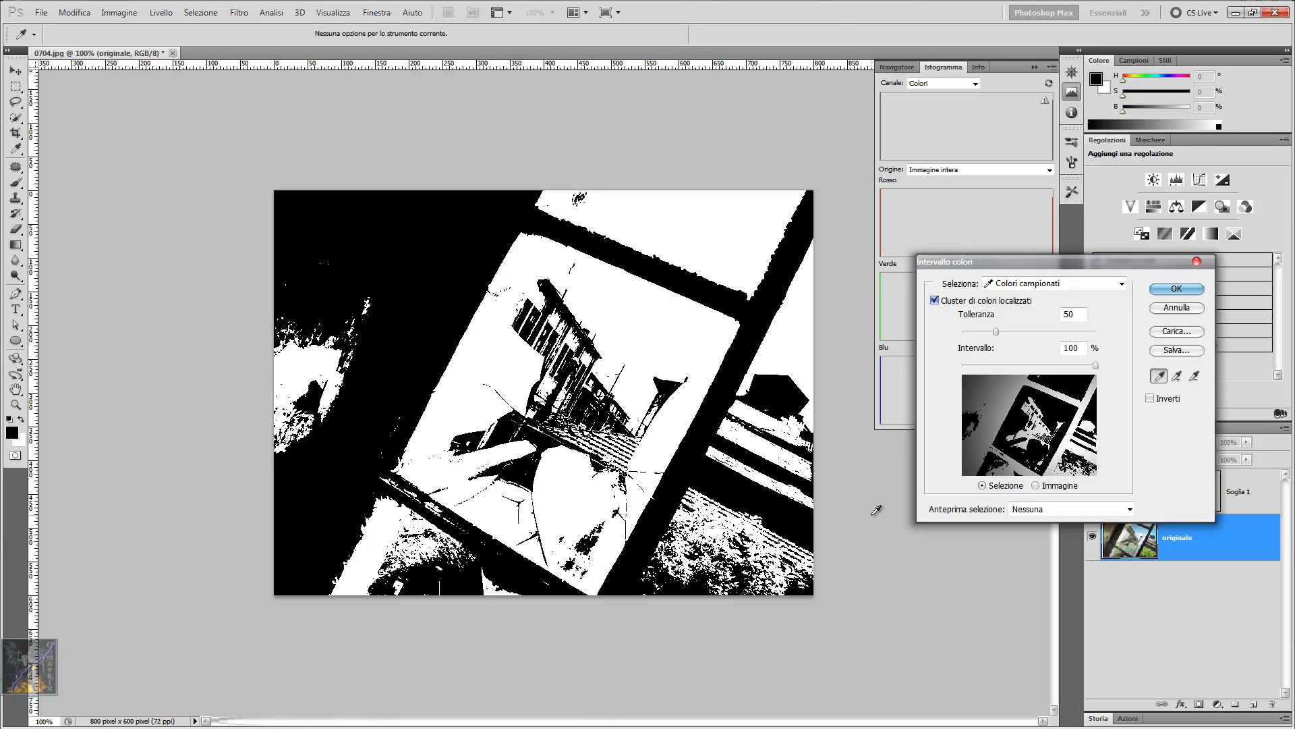
click(1177, 376)
double_click(1075, 313)
text(100)
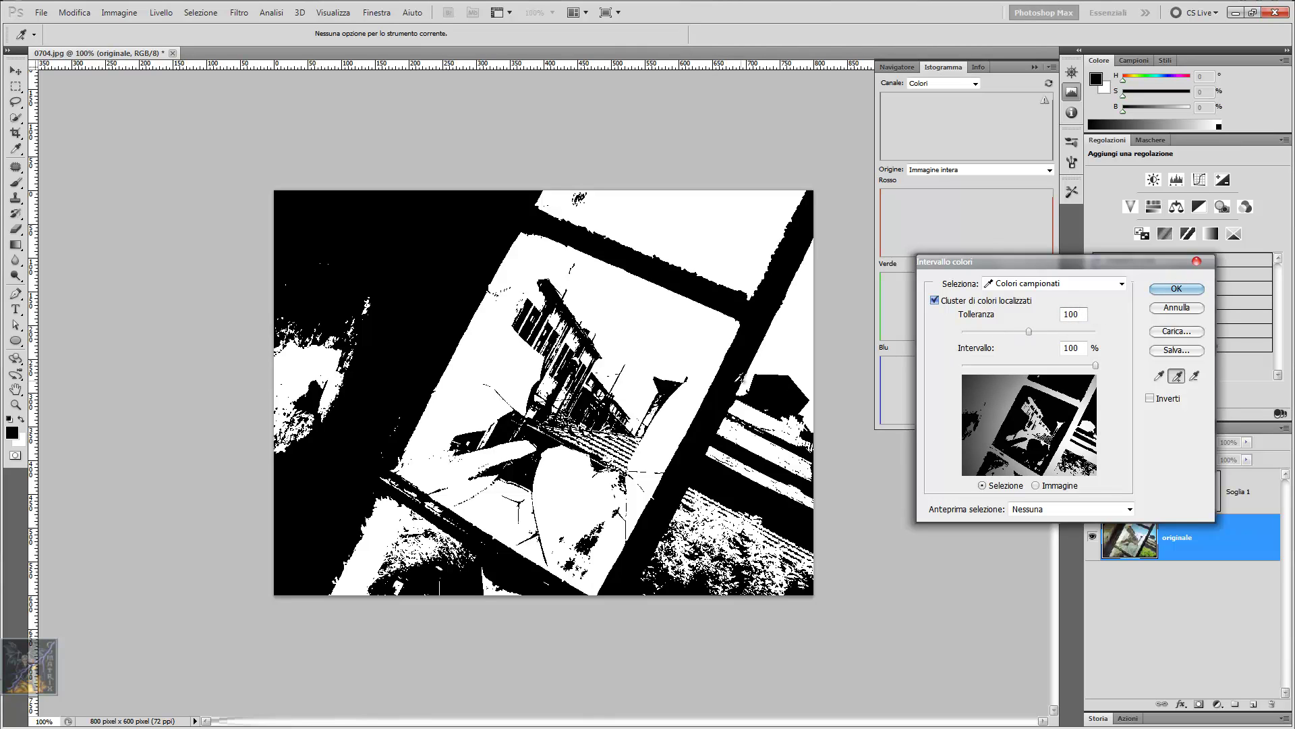
click(734, 386)
click(1176, 289)
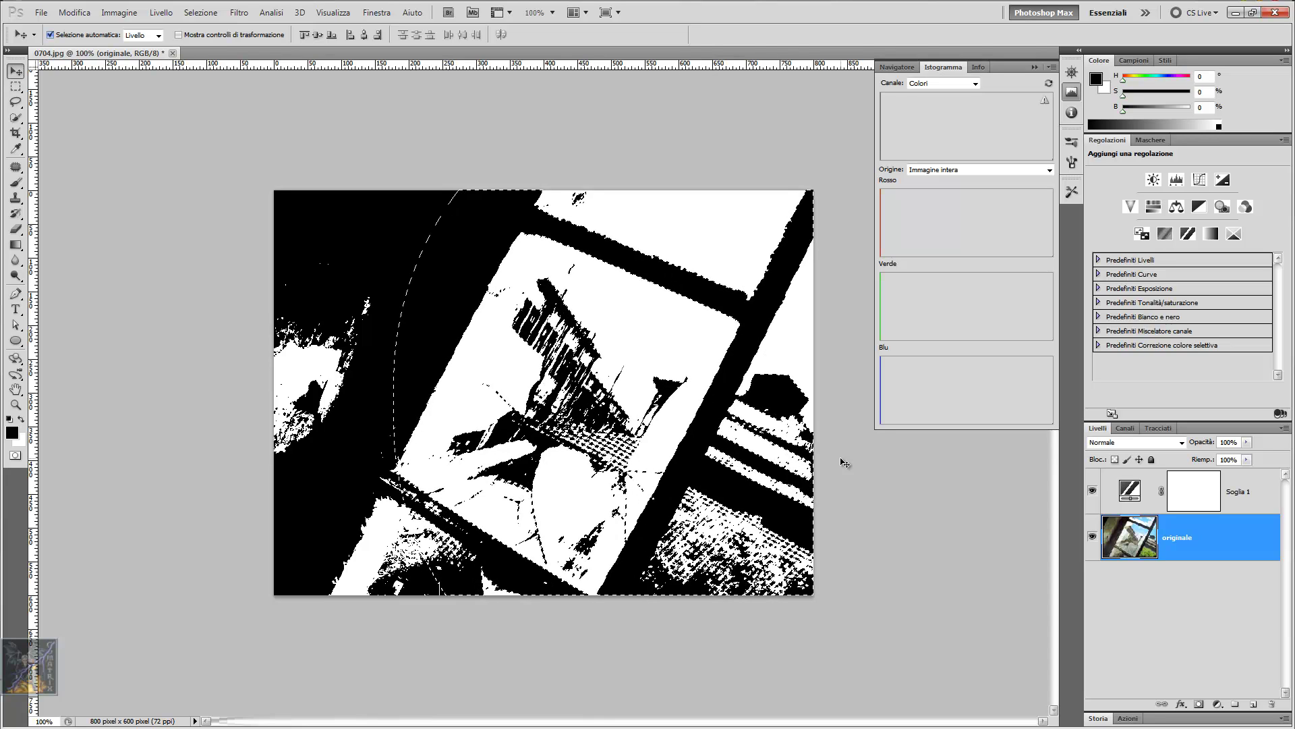
Clear the selection, add an Inverti adjustment layer, and compare the photo with and without it.
key(ctrl+d)
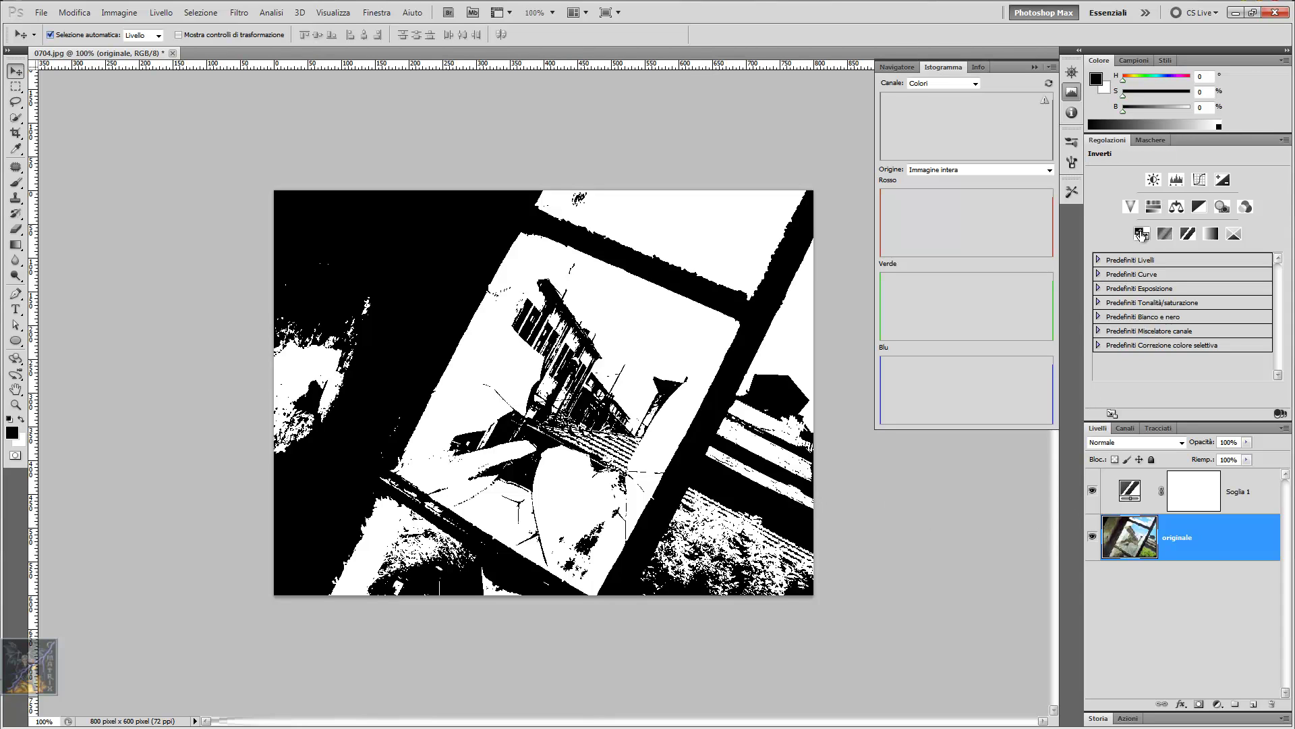
click(1140, 234)
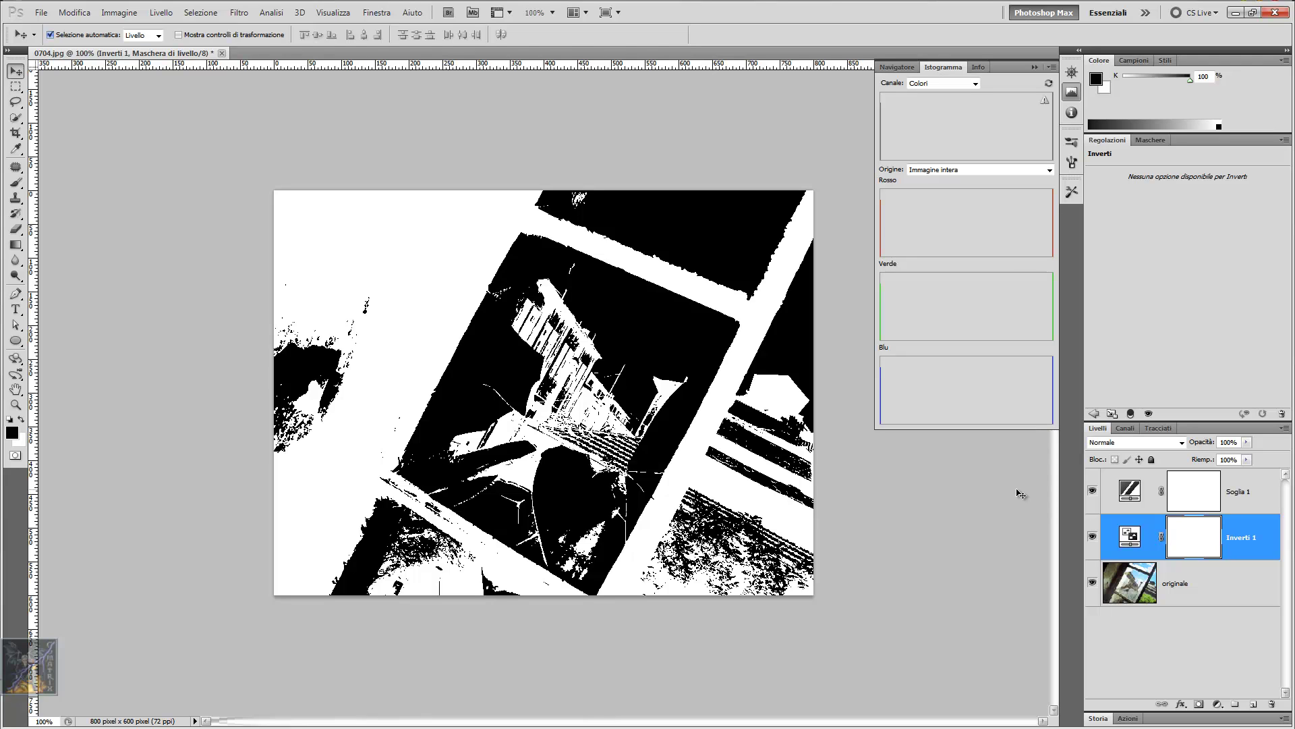
click(1092, 538)
click(1092, 537)
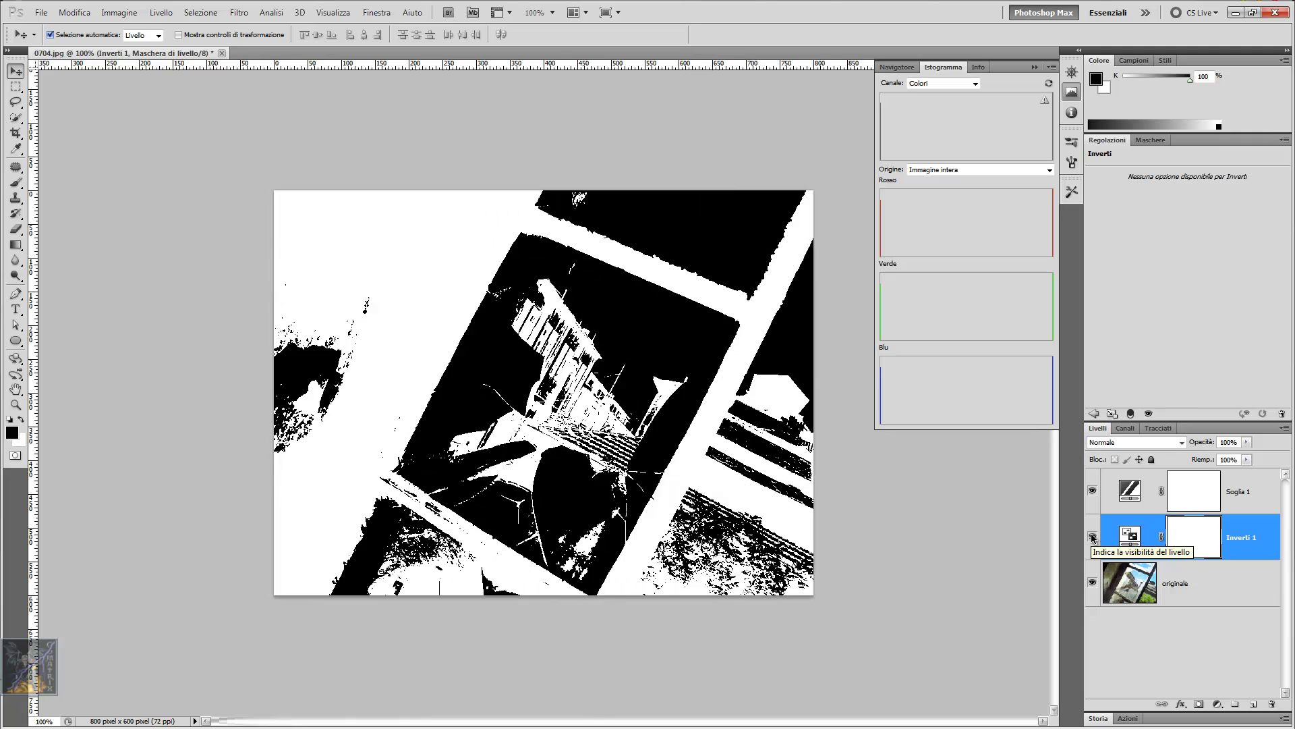
click(1092, 537)
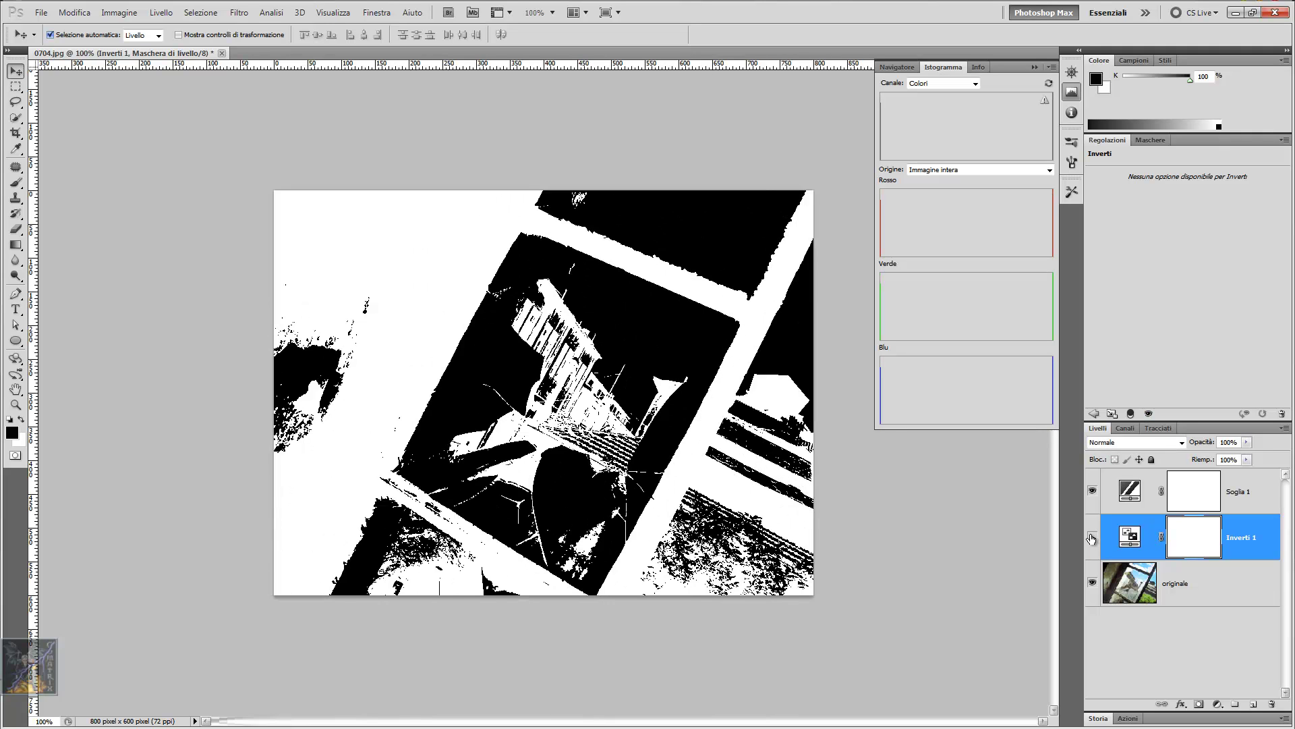
click(1092, 537)
Delete the Soglia 1 threshold layer and the Inverti 1 layer.
click(1131, 490)
key(Delete)
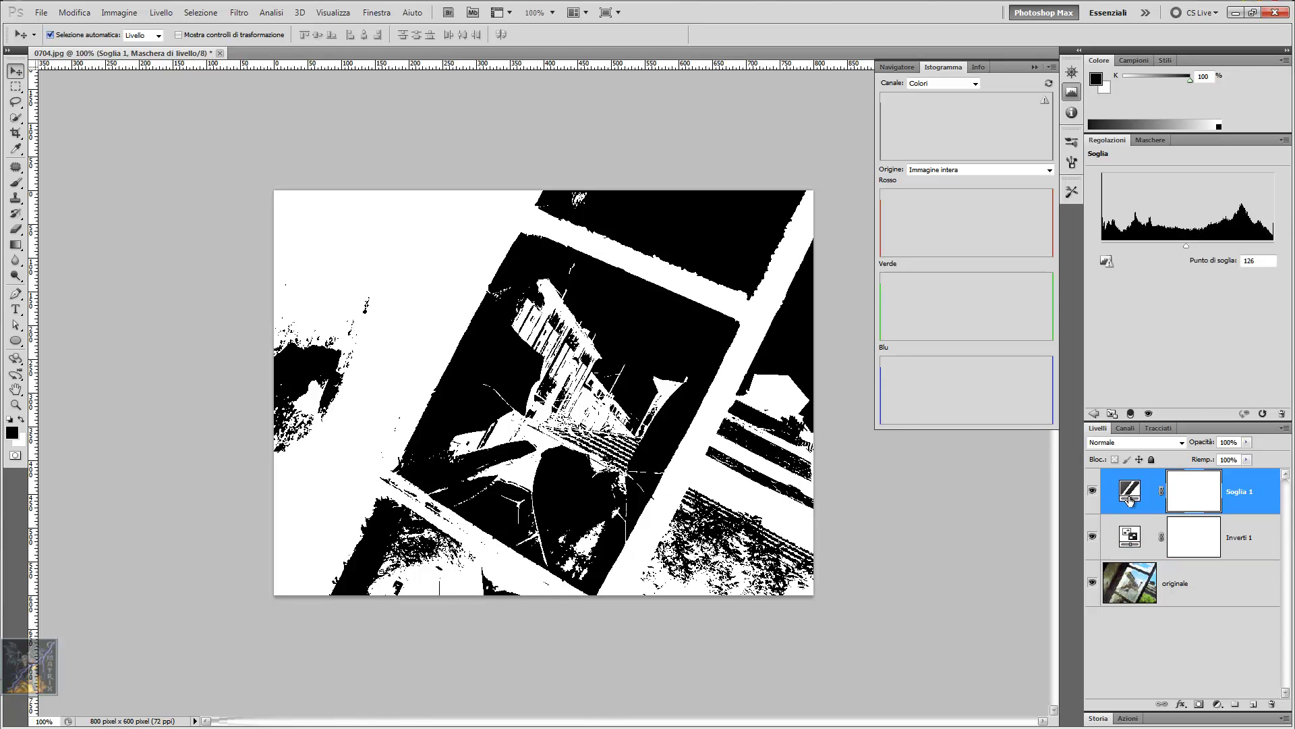
key(Delete)
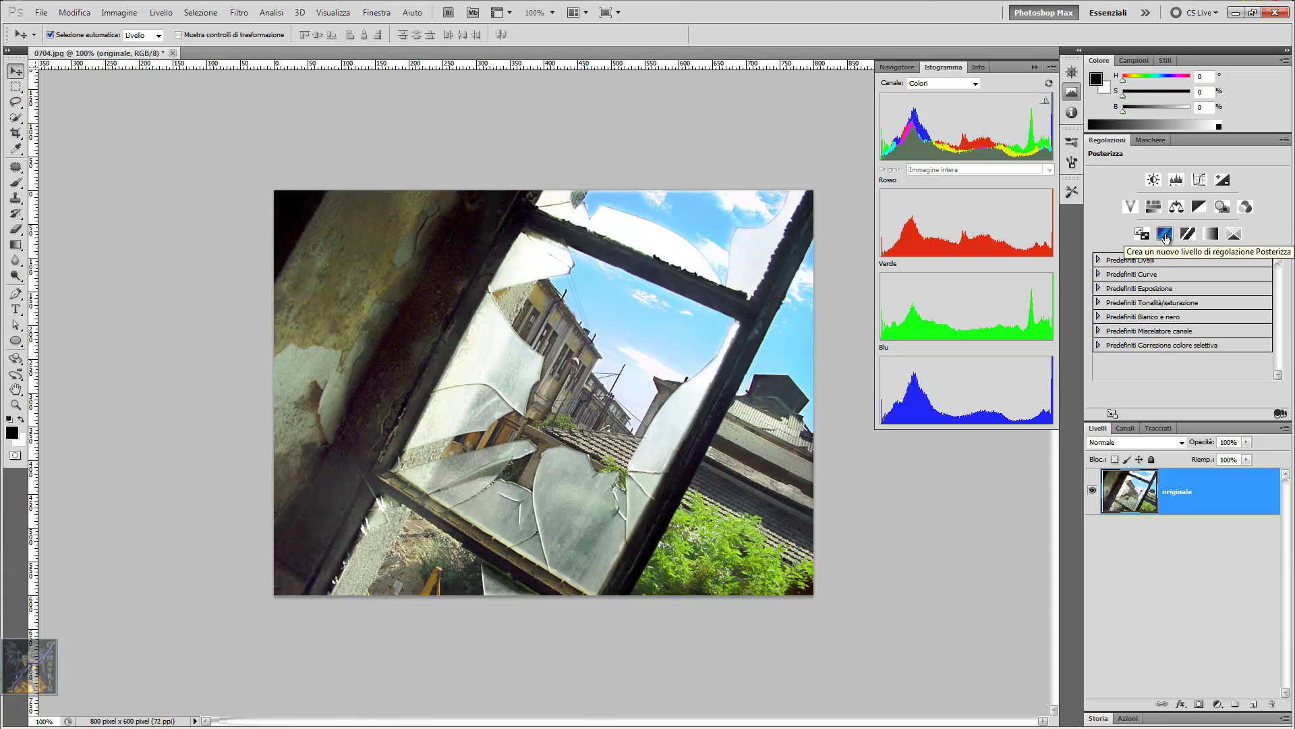
Refresh the histogram and show the RGB, Rosso, Verde and Blu channels.
click(1044, 103)
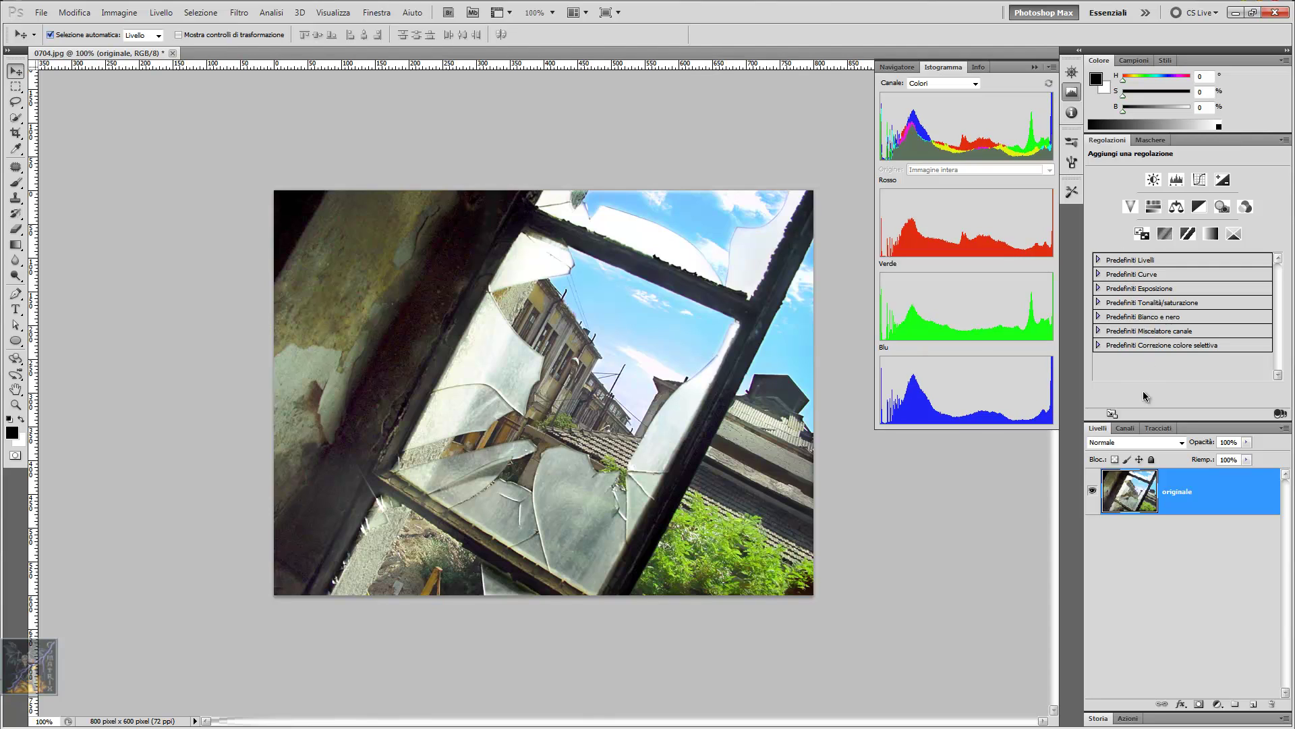
click(1126, 428)
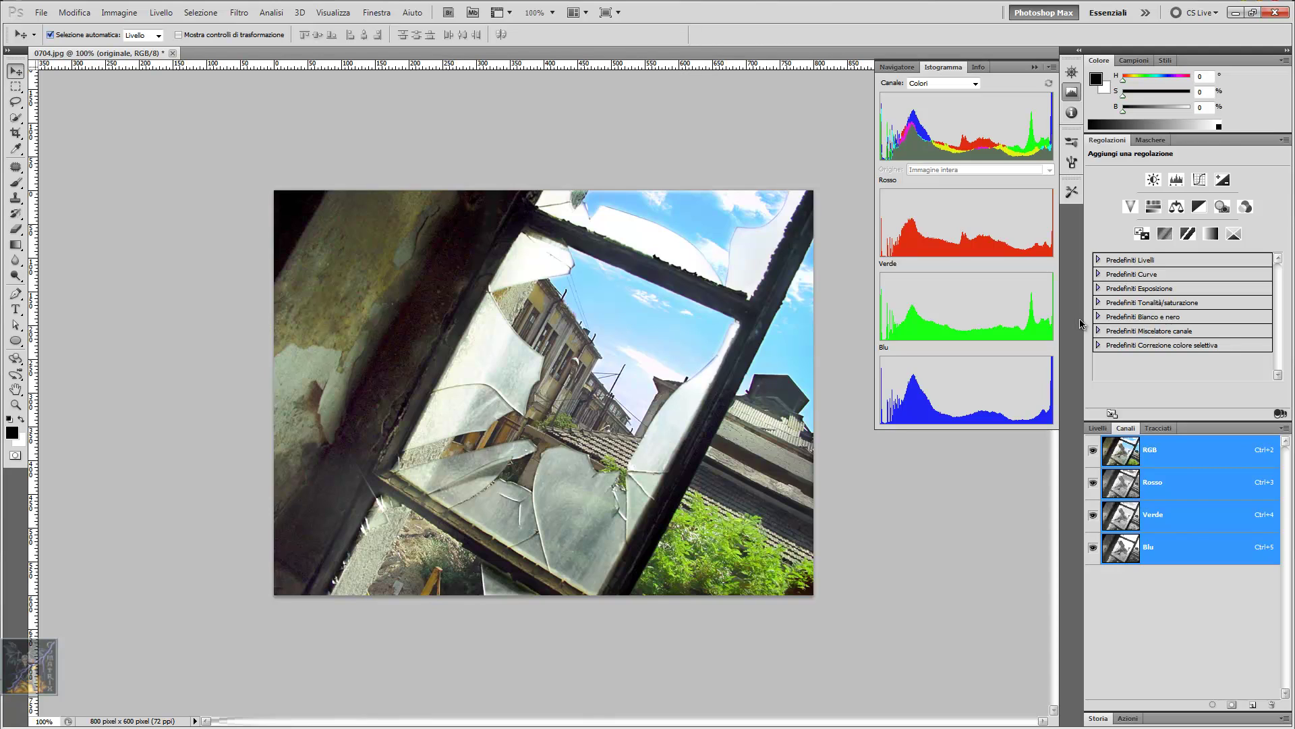
Preview Immagine > Regolazioni > Posterizza at a high Livelli value, then at 4 levels.
click(127, 19)
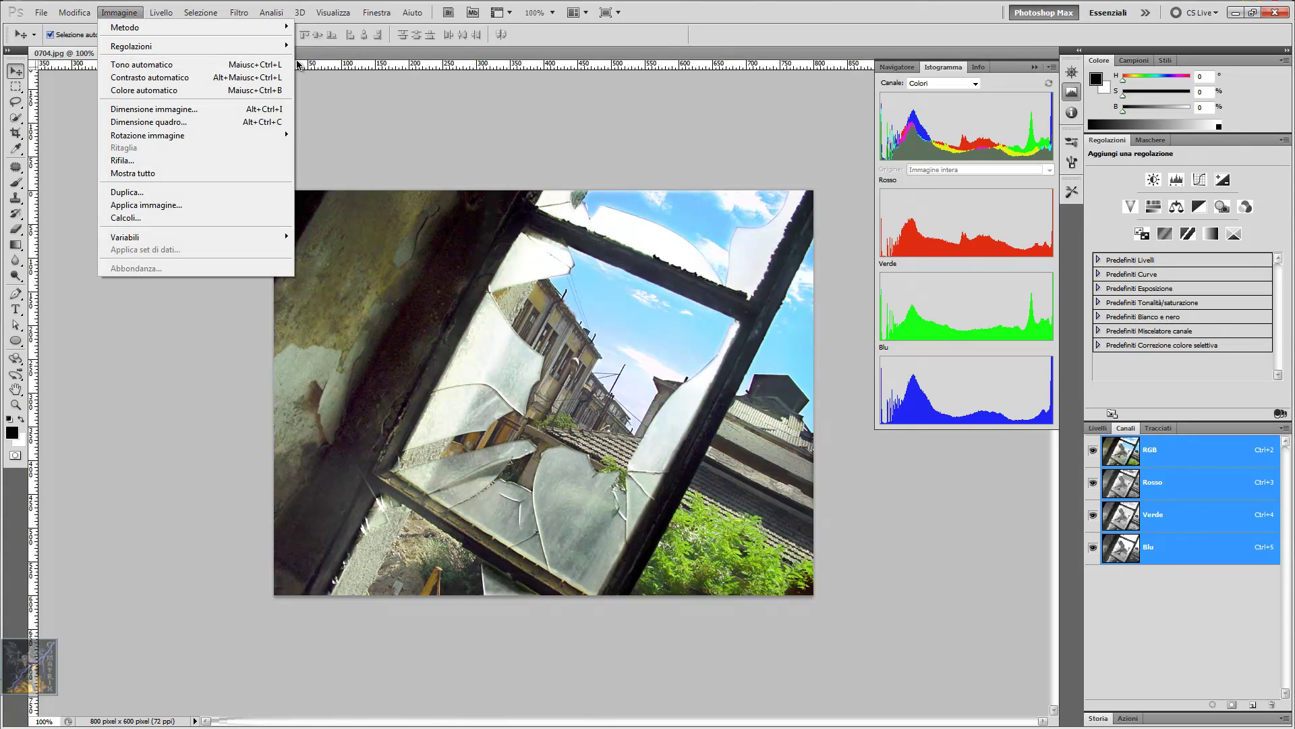
mouse_move(192, 46)
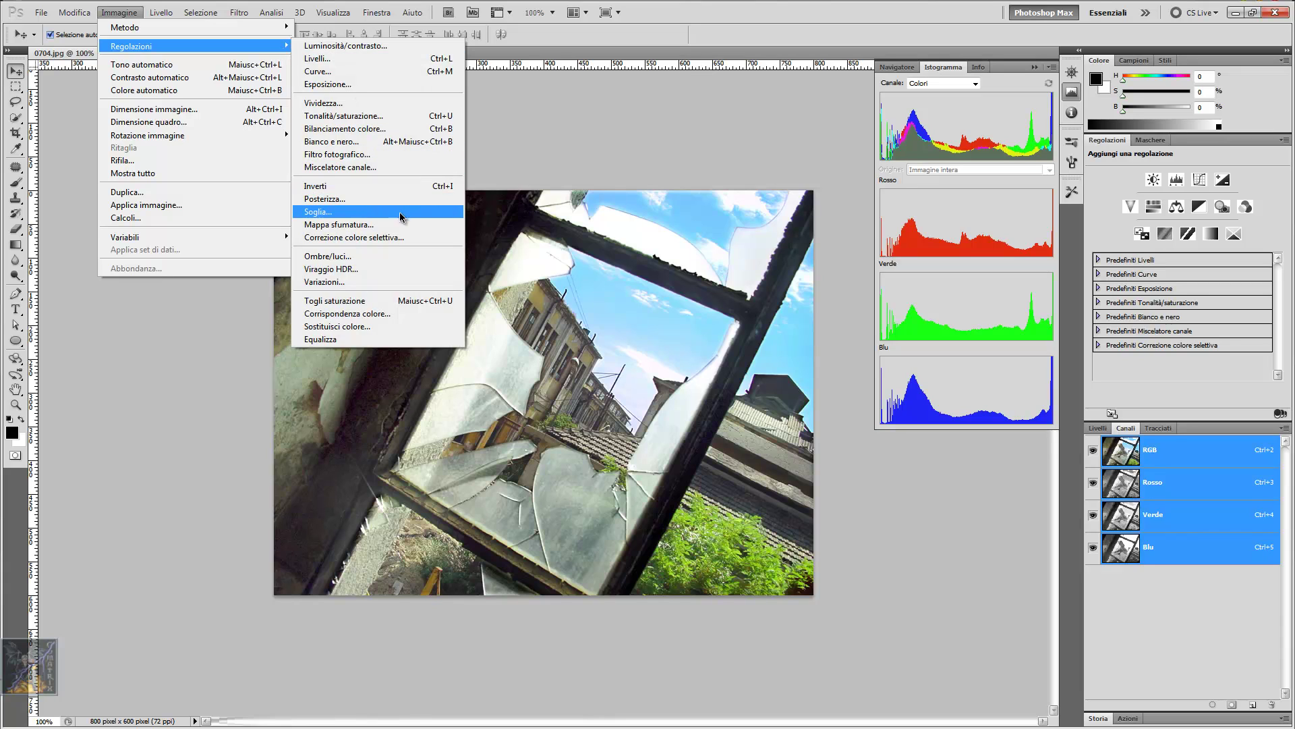
click(398, 198)
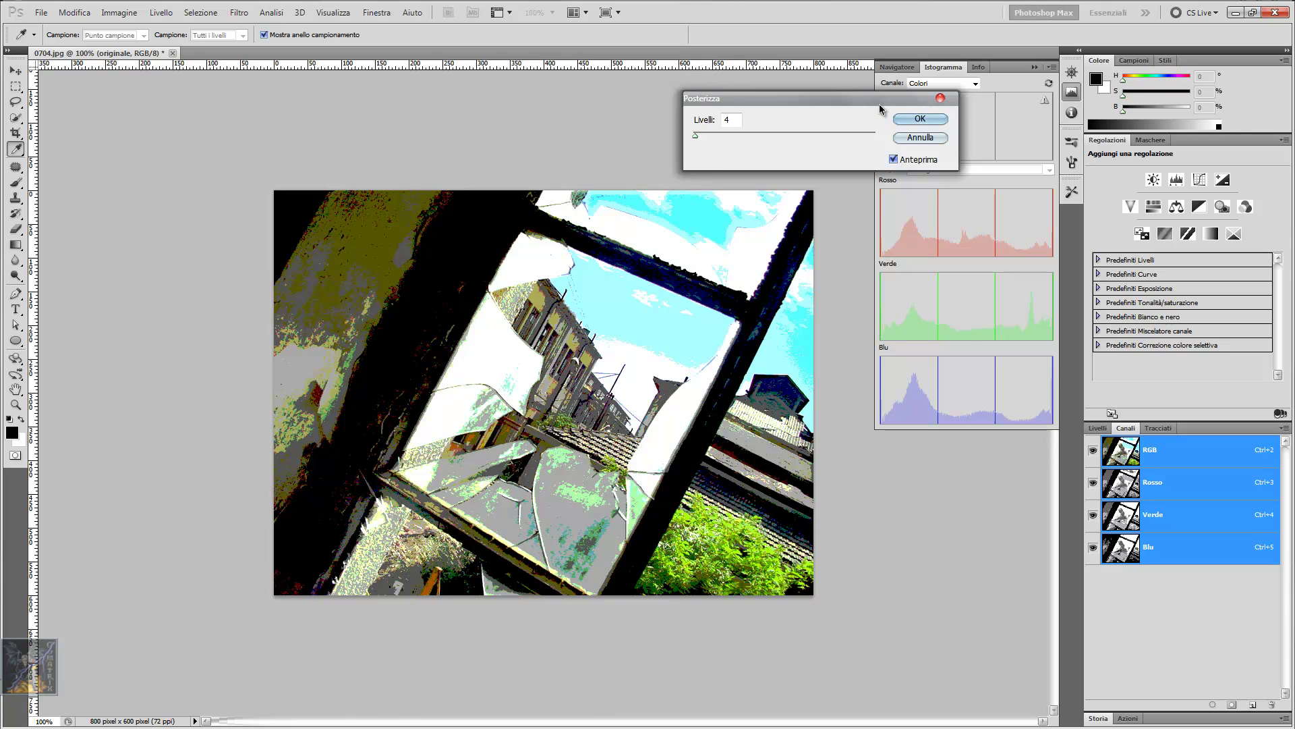
drag(877, 104, 701, 114)
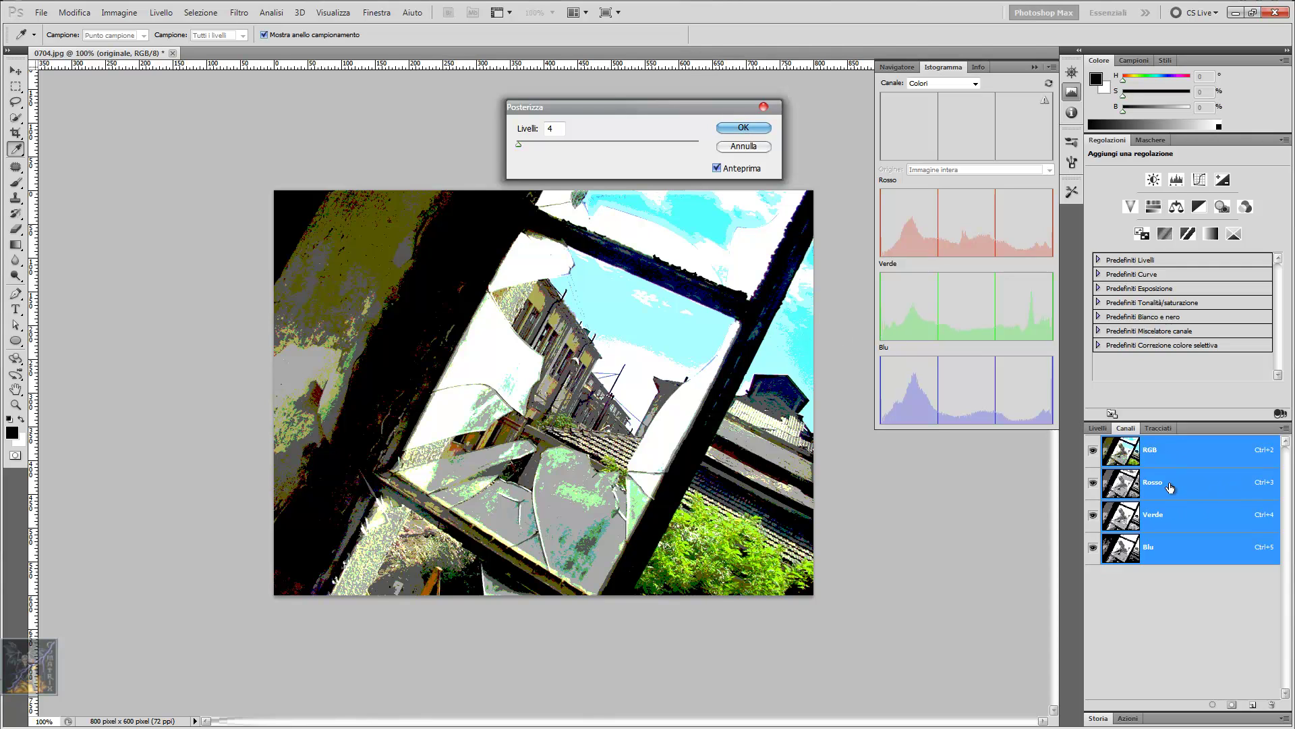
drag(518, 144, 645, 144)
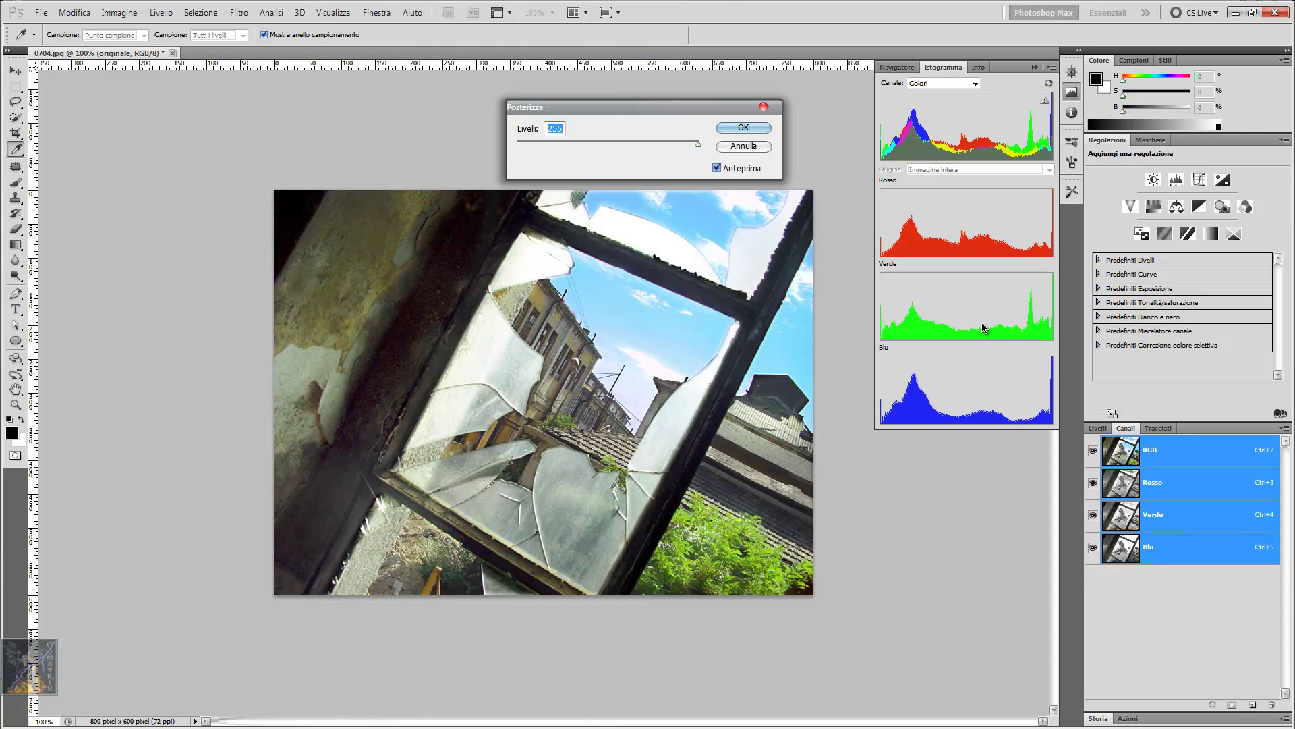
text(4)
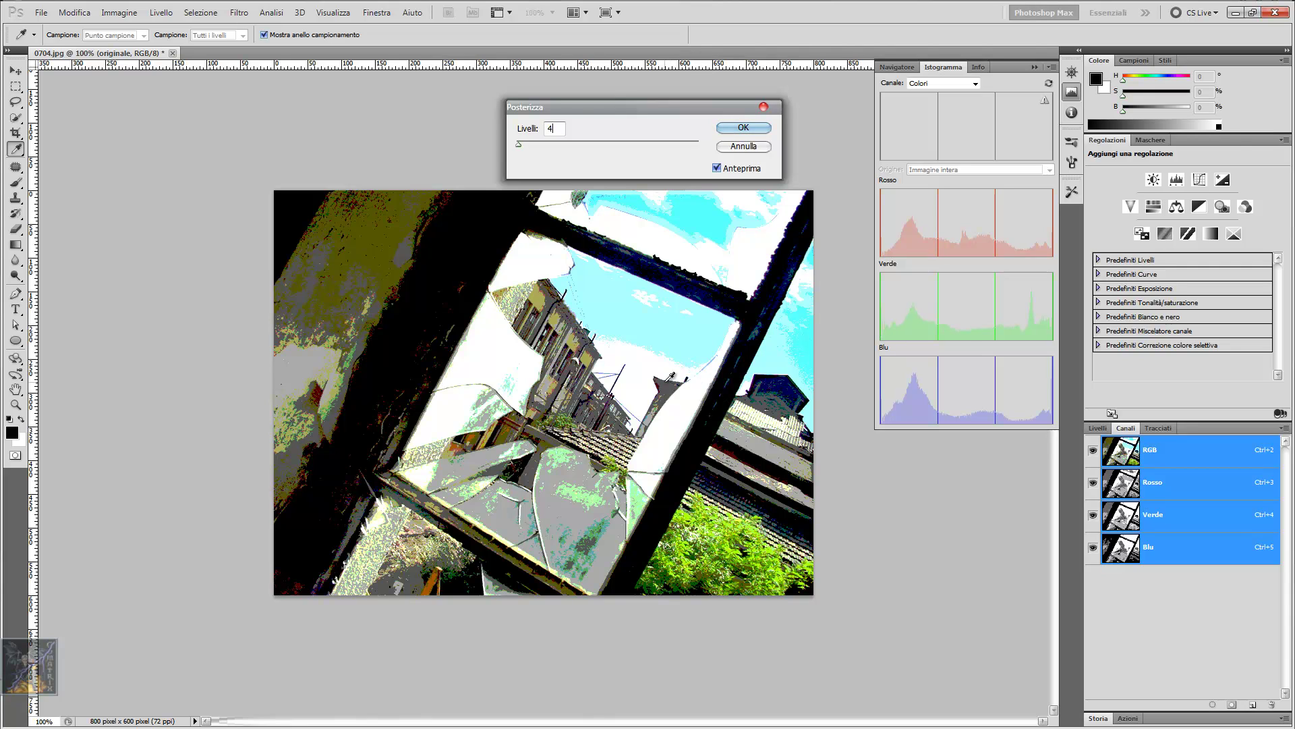
Cancel the direct Posterize and add a Posterizza 1 adjustment layer set to 2 levels.
click(744, 146)
key(v)
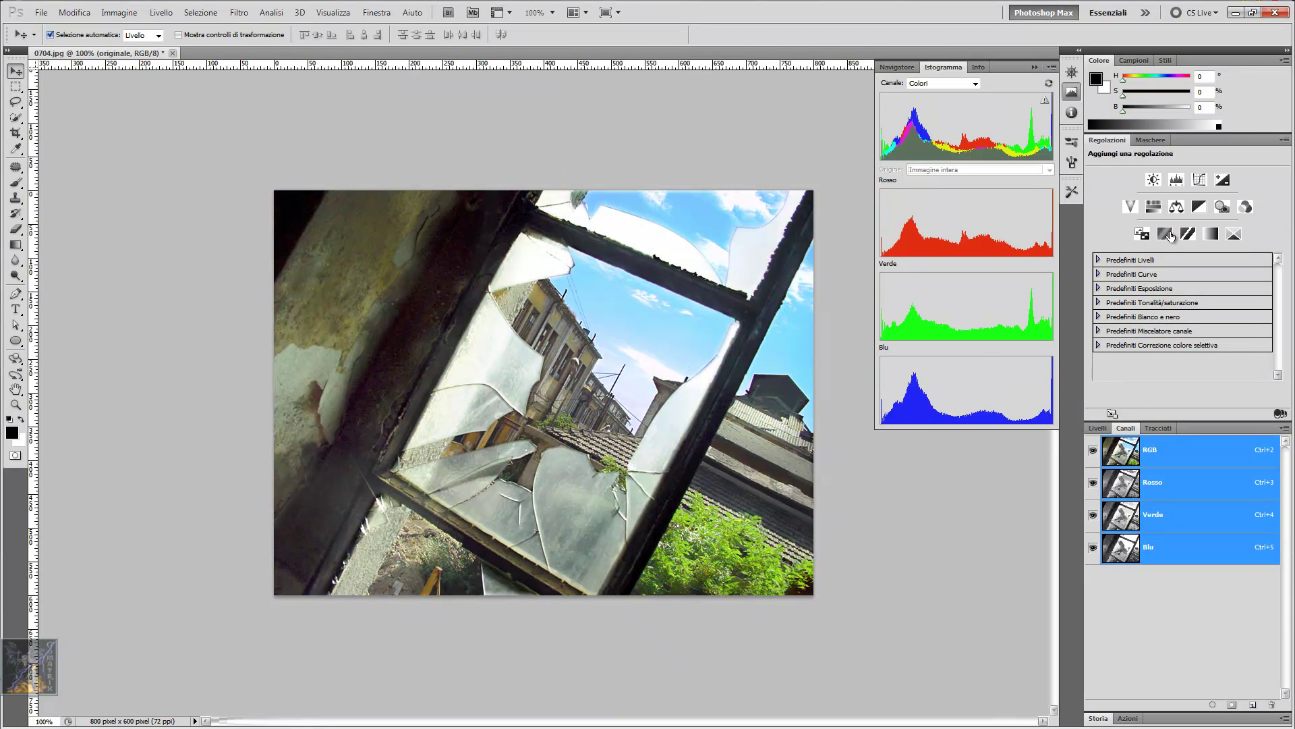
click(1165, 233)
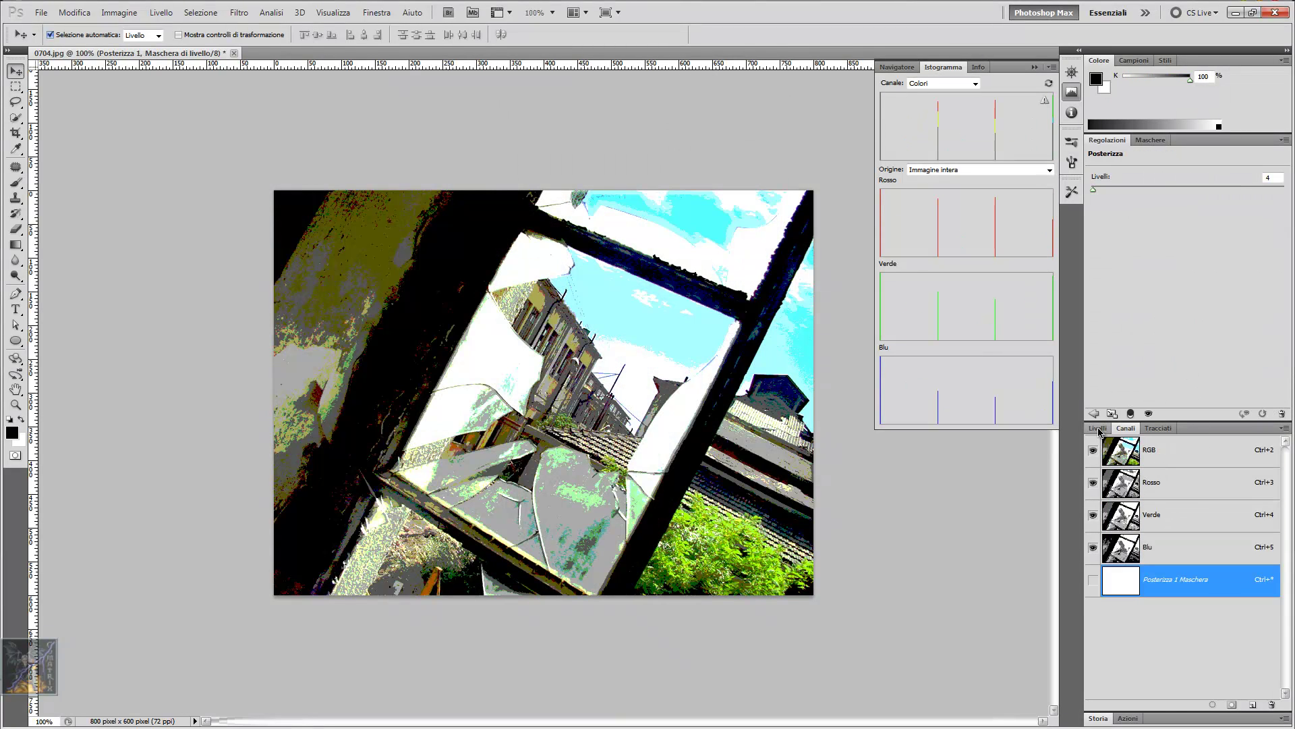
click(1097, 428)
click(1136, 499)
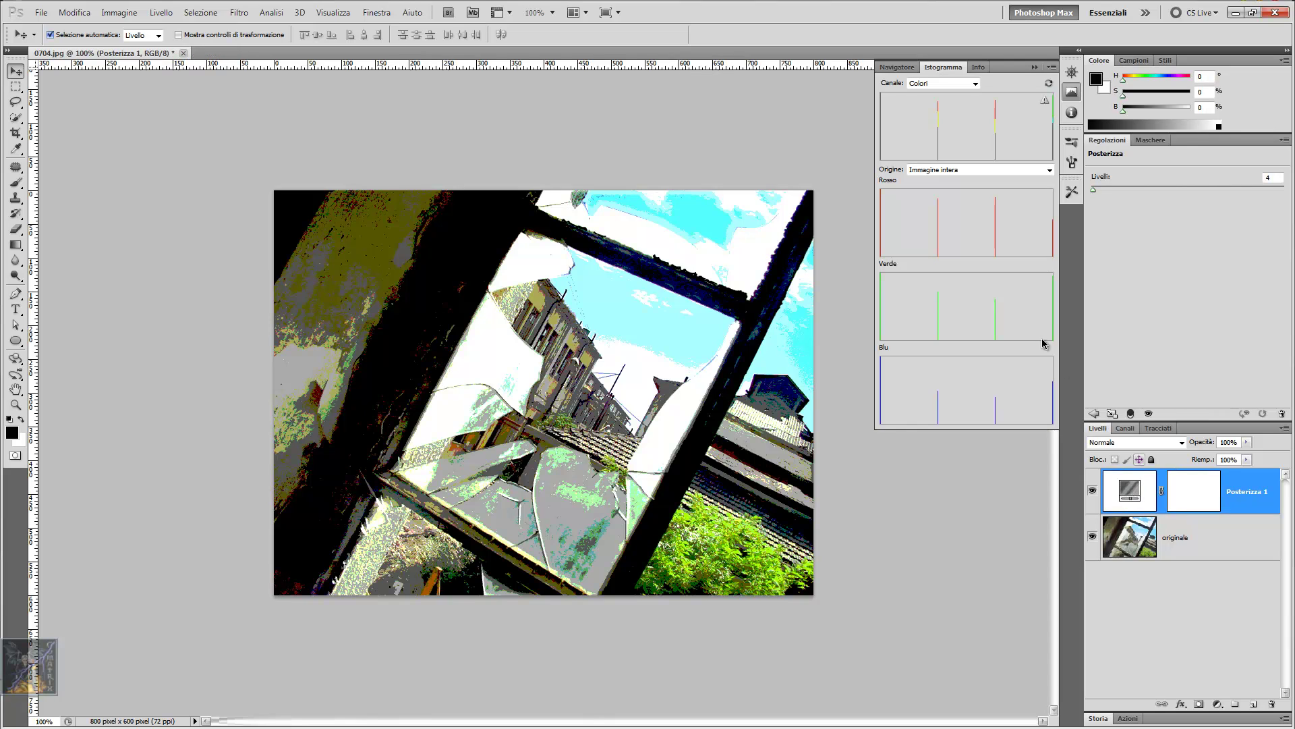
click(1275, 178)
key(Down)
key(Down)
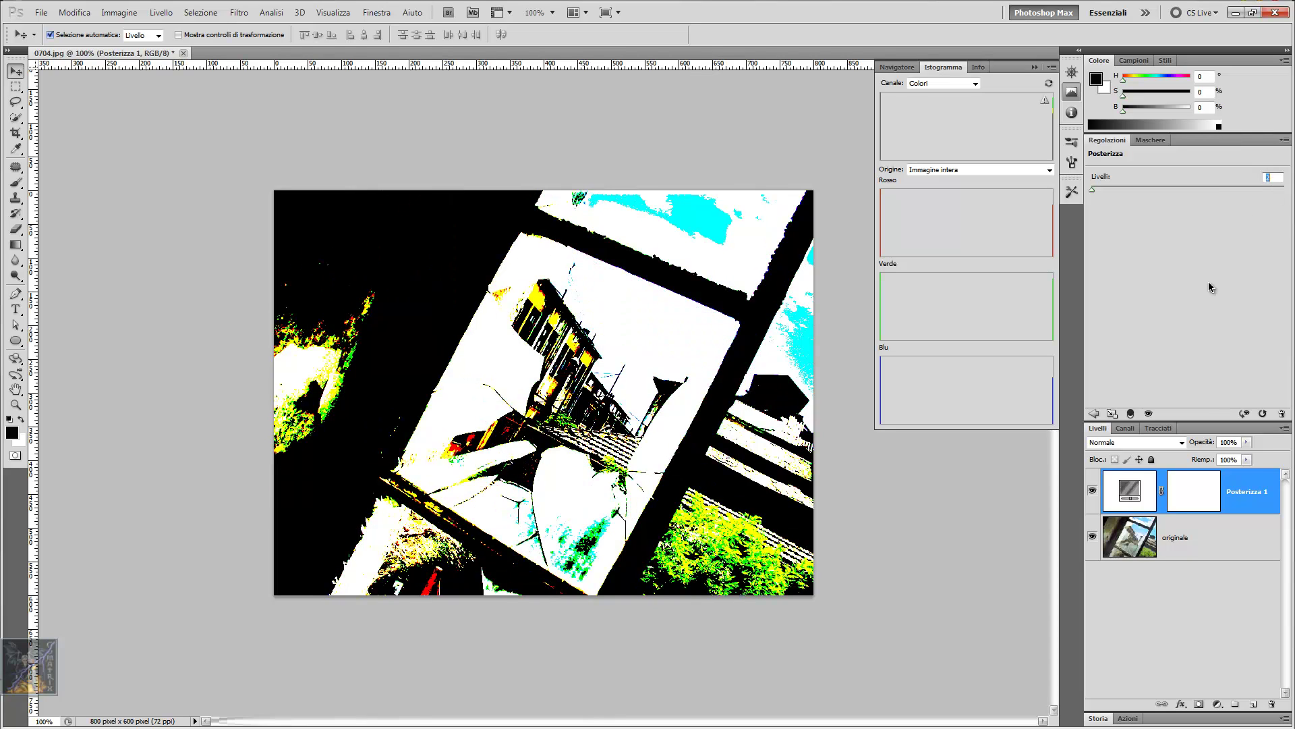
View the Rosso, Verde and Blu channels of the 2-level posterized photo, then return to RGB.
click(1125, 428)
click(1161, 490)
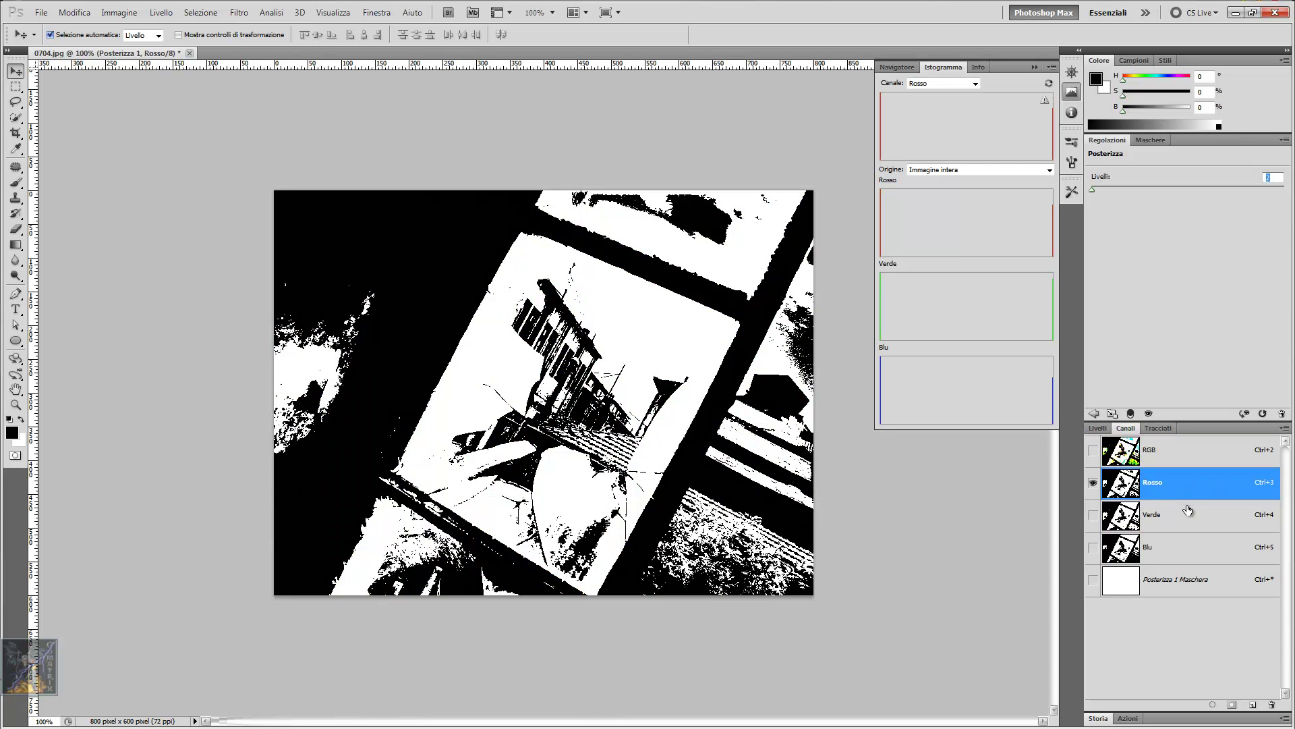
click(1177, 518)
click(1180, 552)
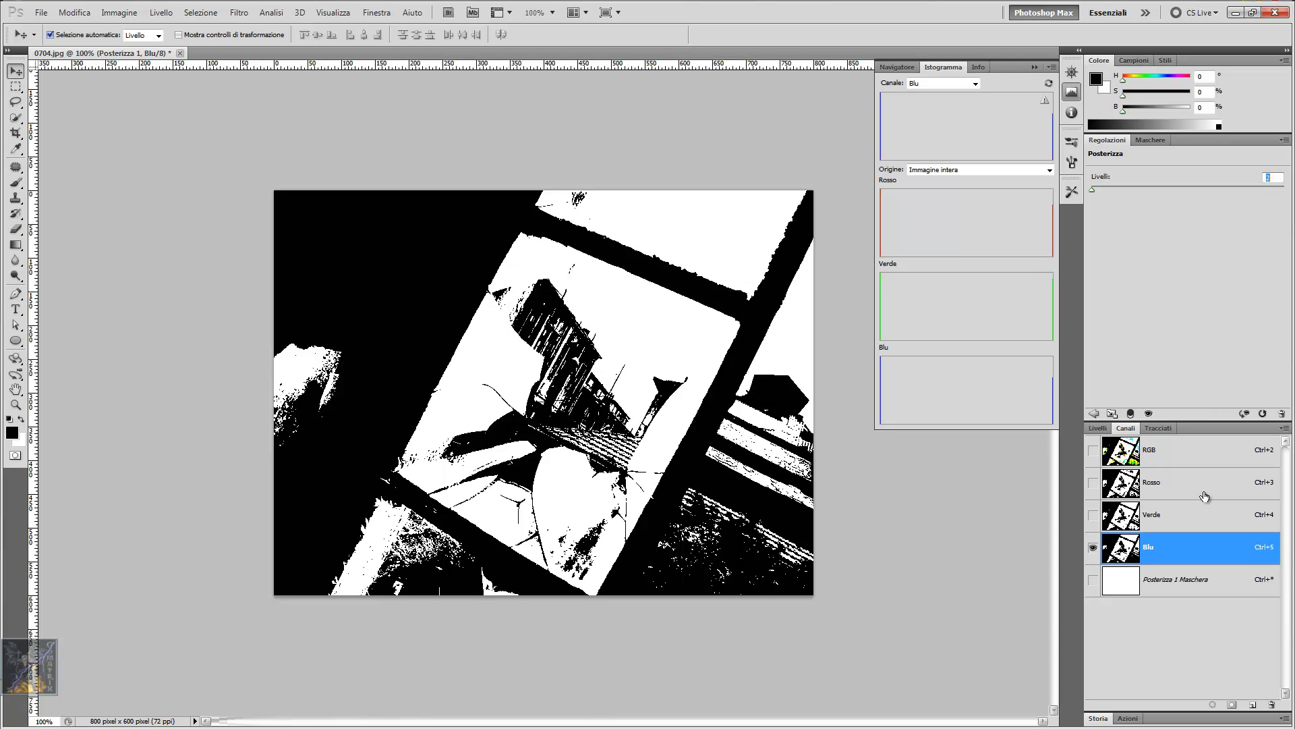
click(1179, 485)
click(1181, 523)
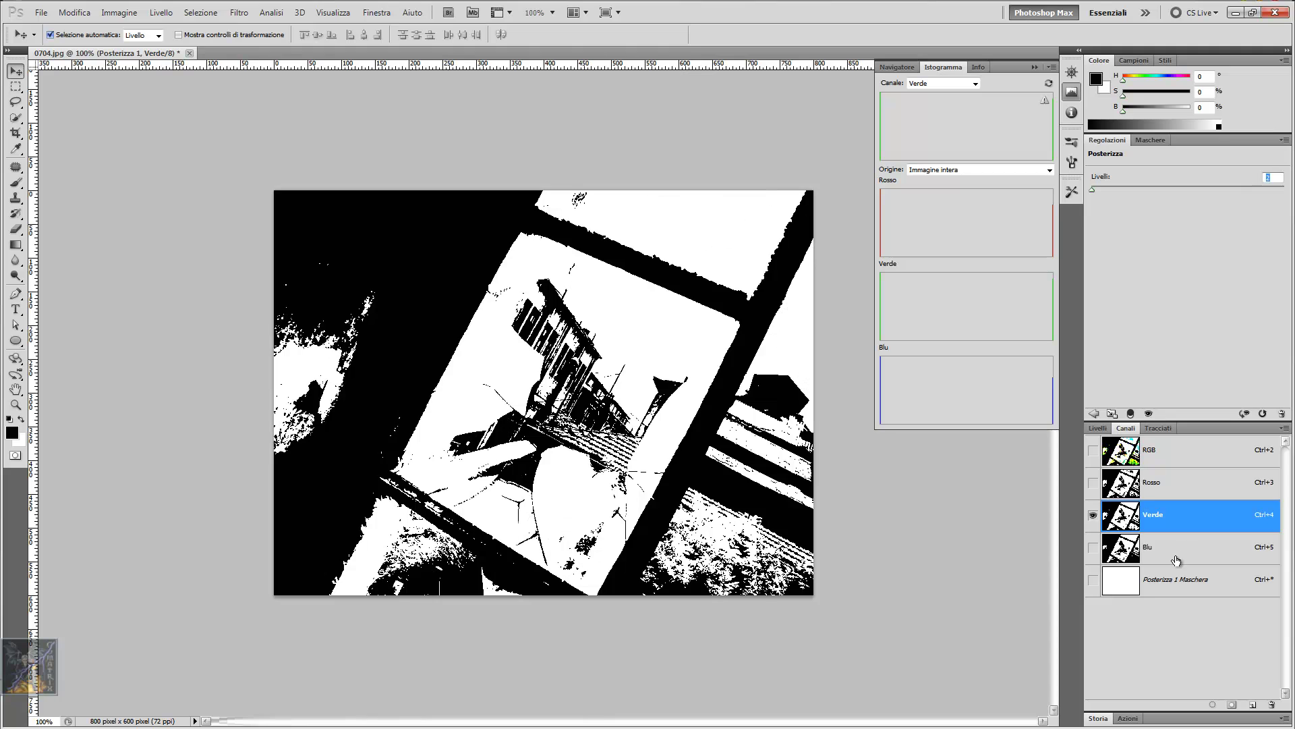
click(1174, 560)
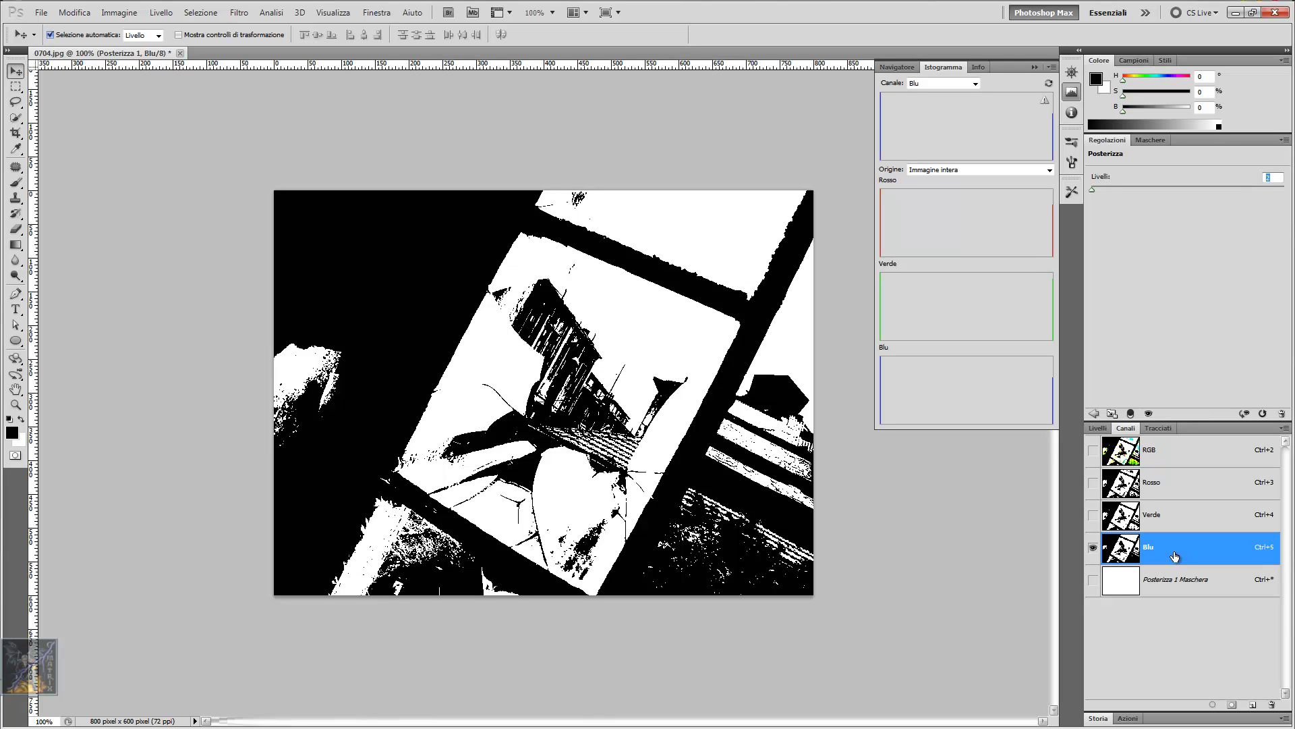
click(1160, 517)
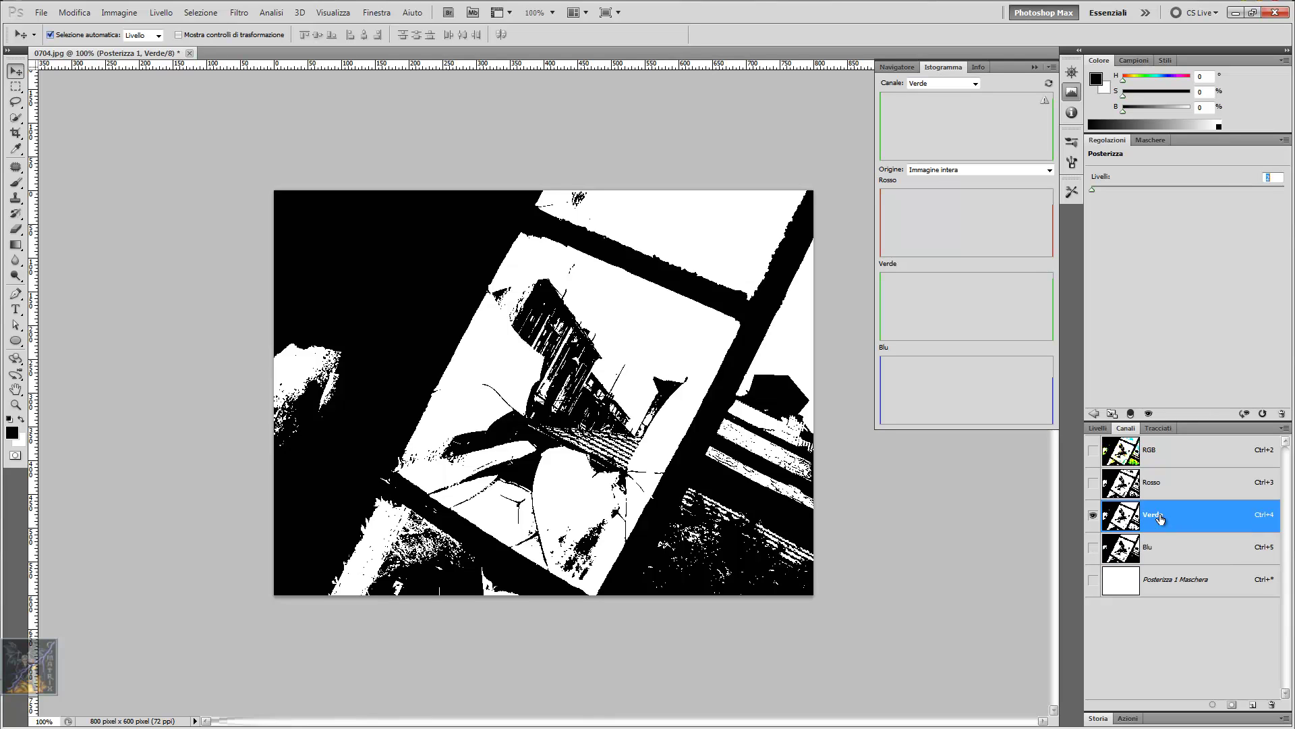
click(1153, 489)
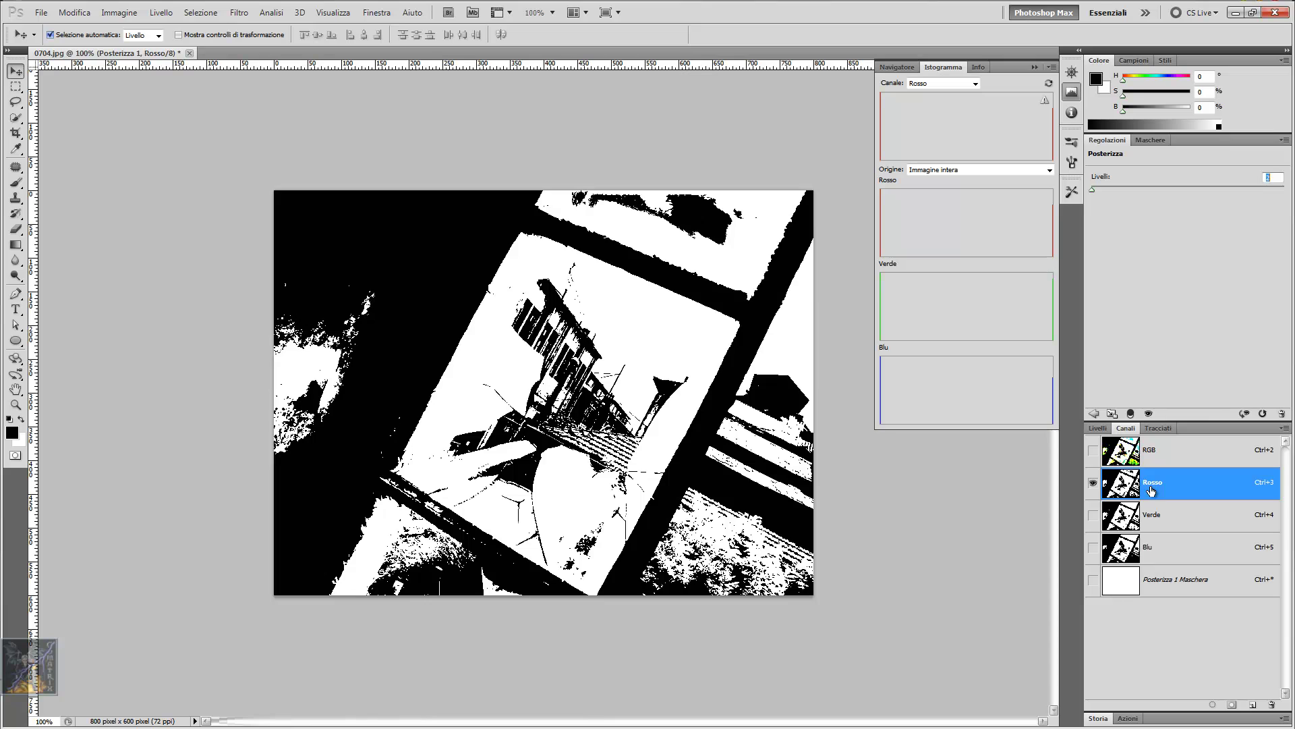
click(1159, 462)
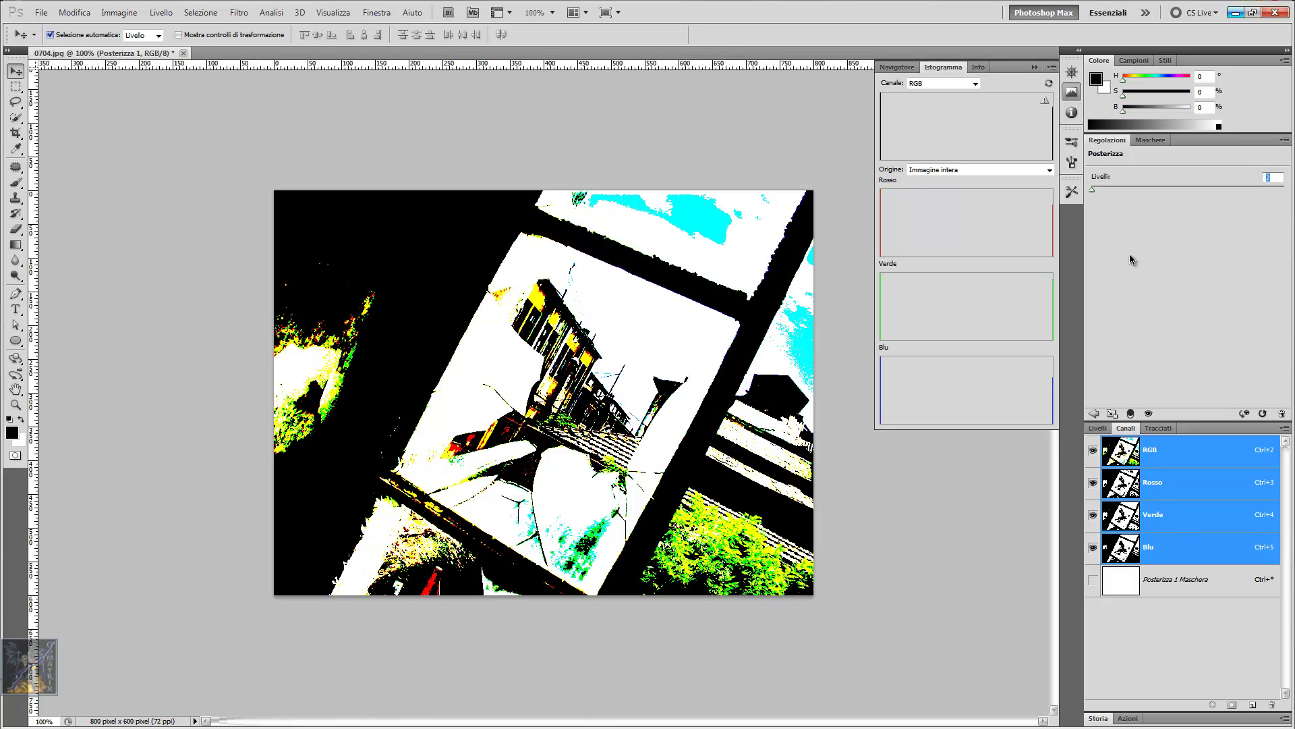
Raise the Posterizza 1 Livelli value step by step to 11 levels.
key(Up)
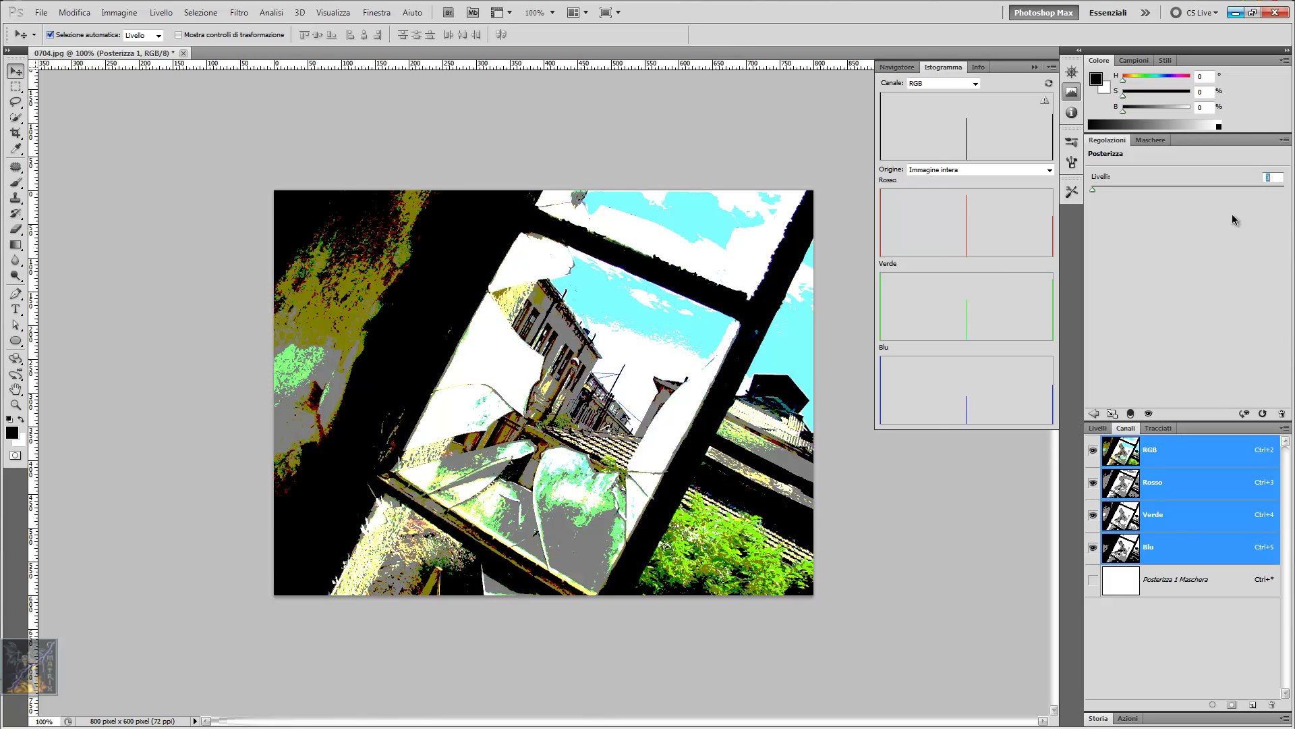
key(Up)
key(Up)
key(Up)
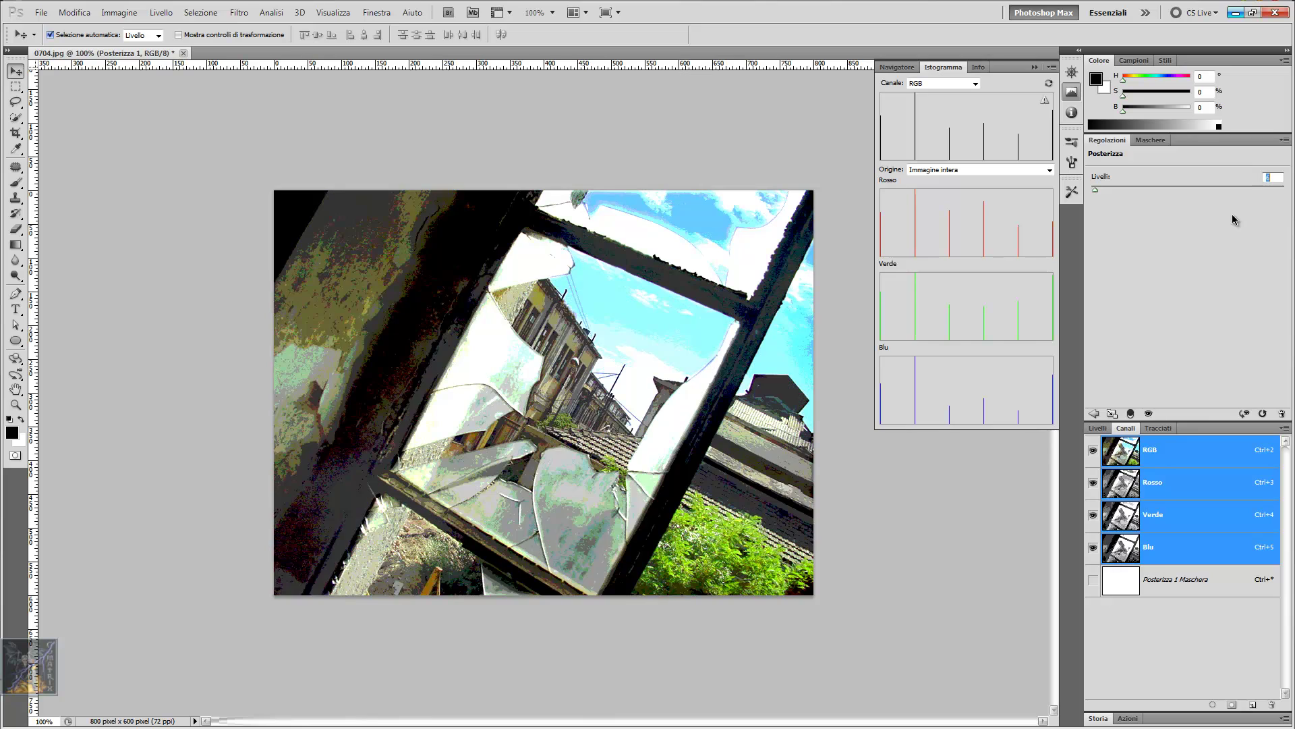
key(Up)
key(Up)
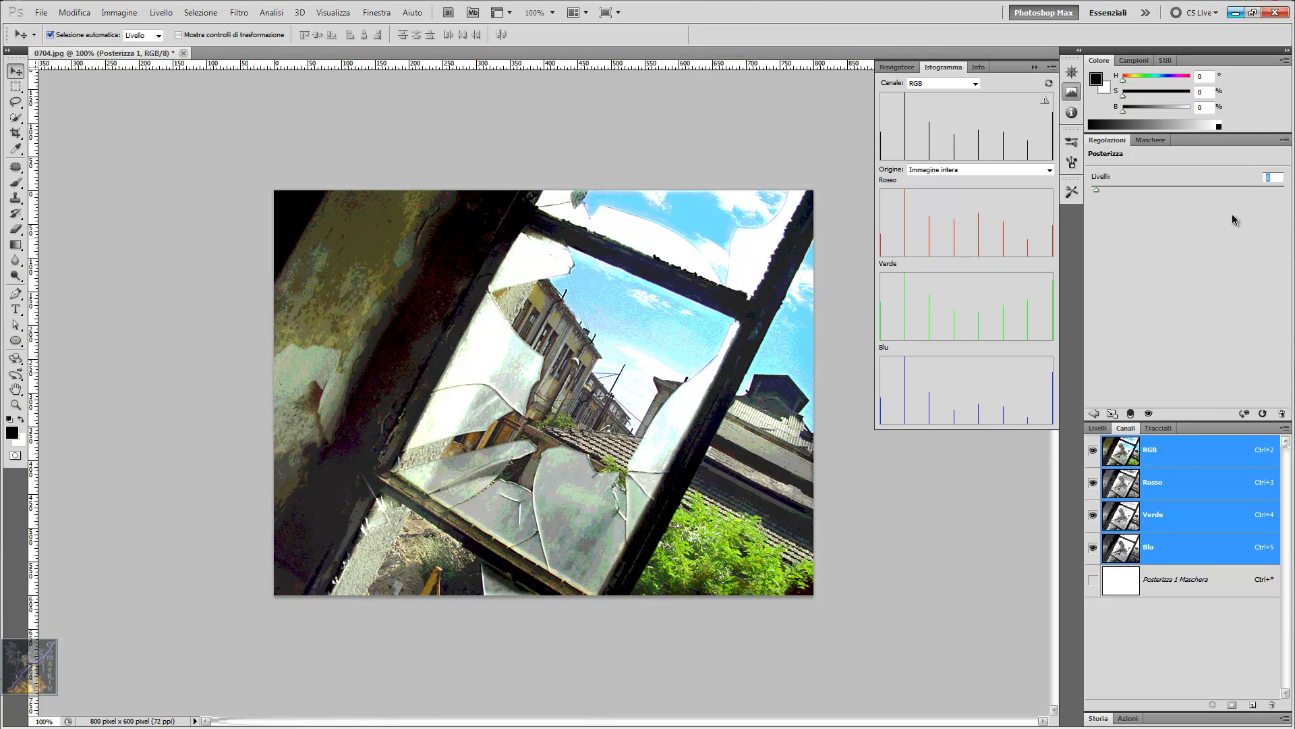
key(Up)
key(Up)
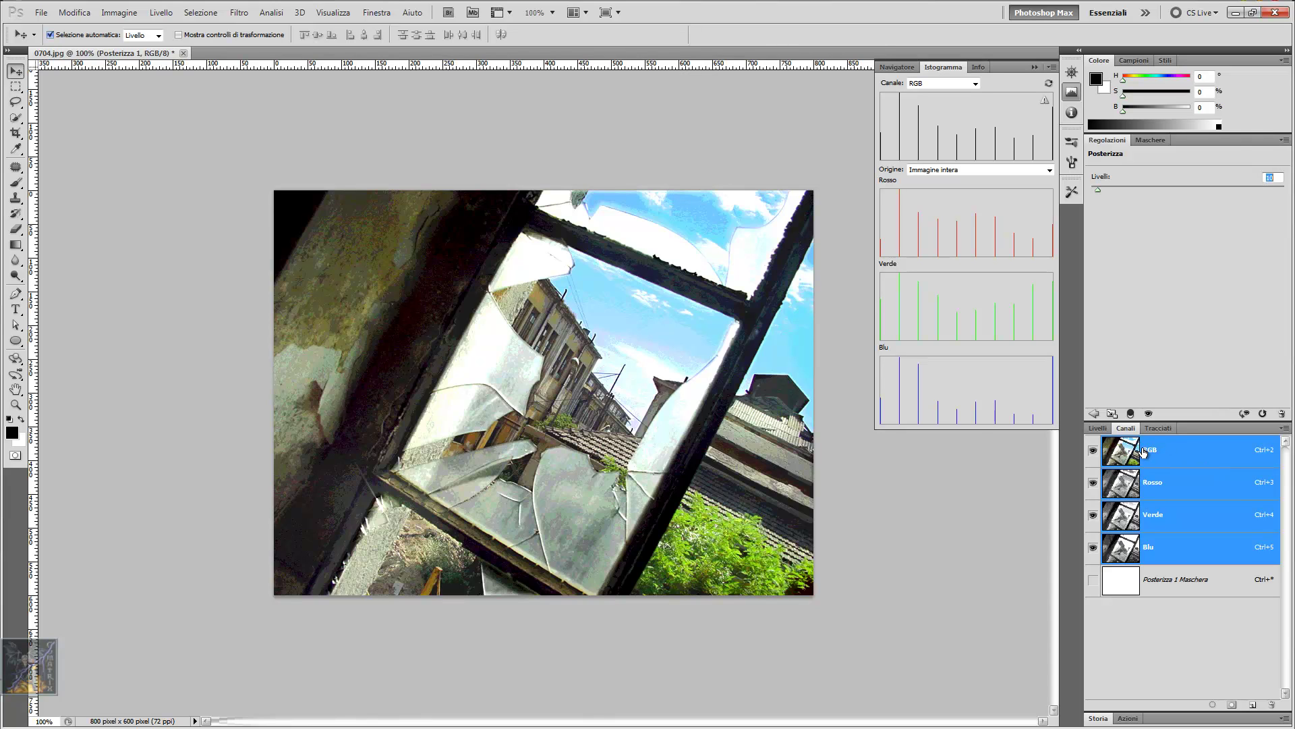
key(Down)
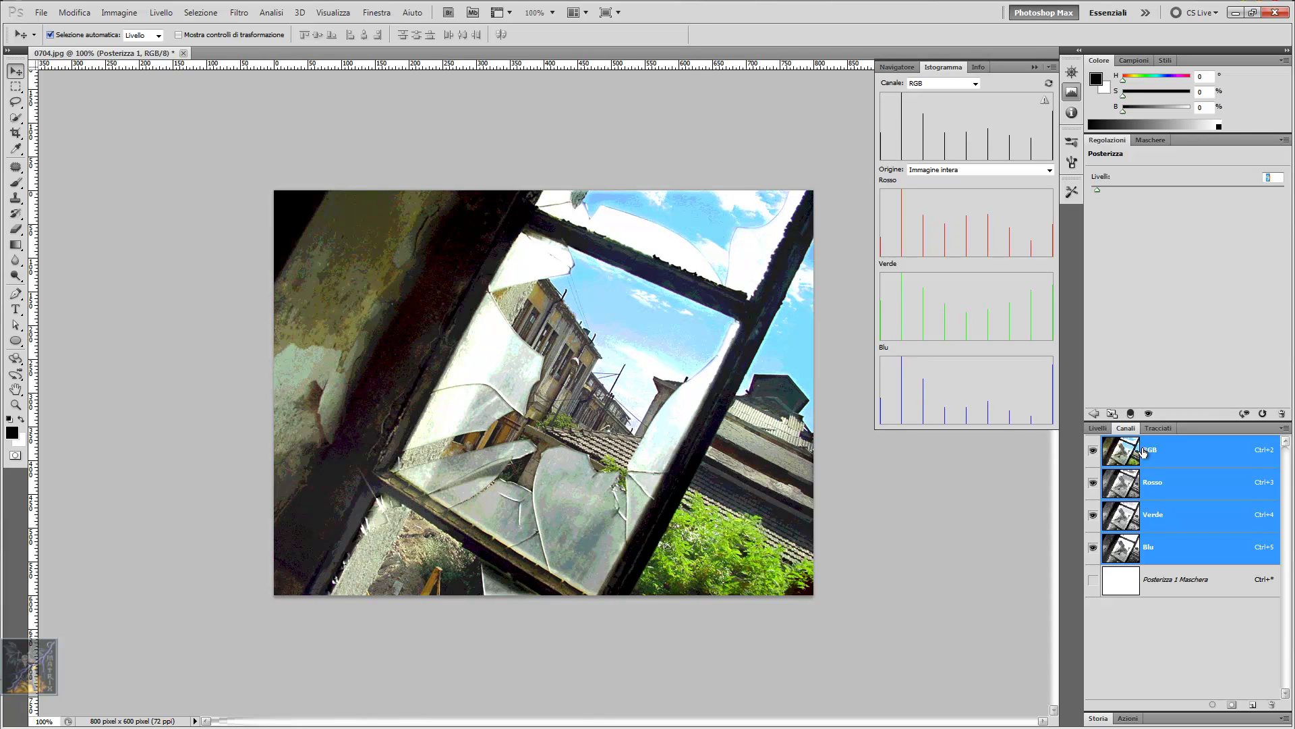
key(Down)
key(Down)
key(Up)
key(Up)
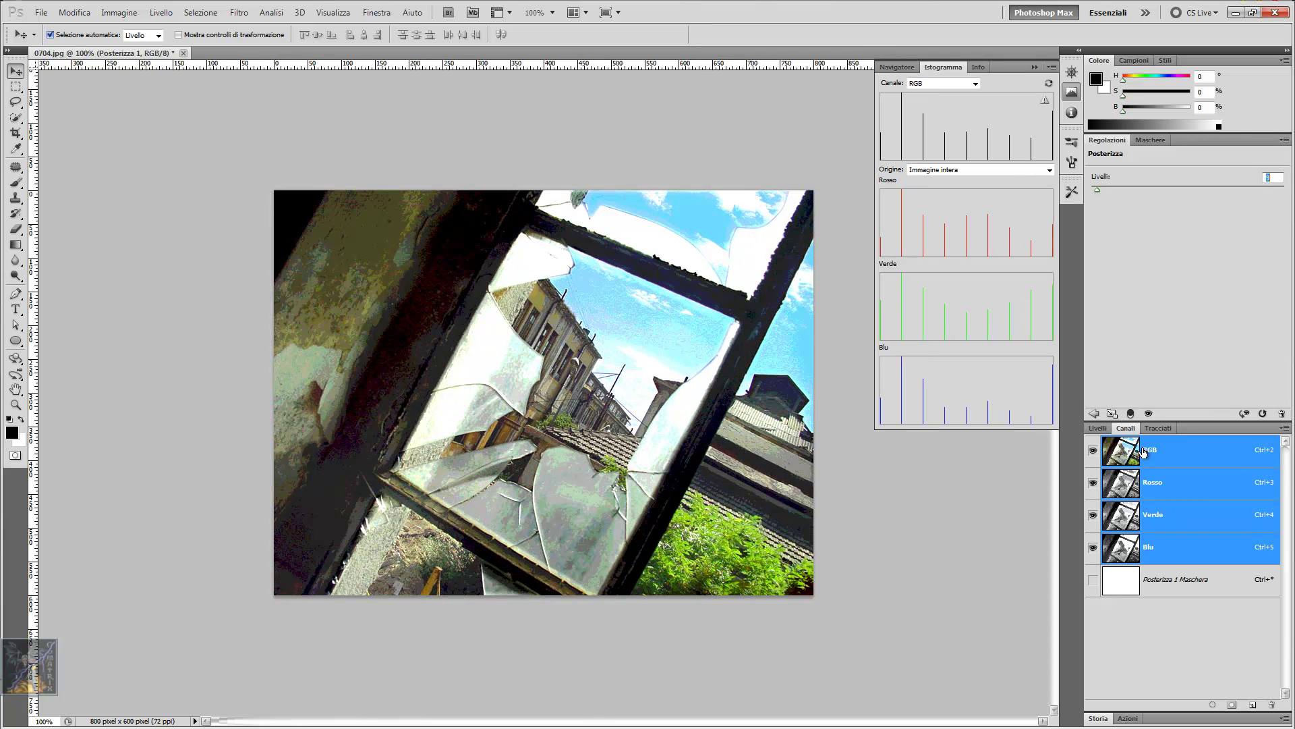
key(Up)
key(Up)
key(Up)
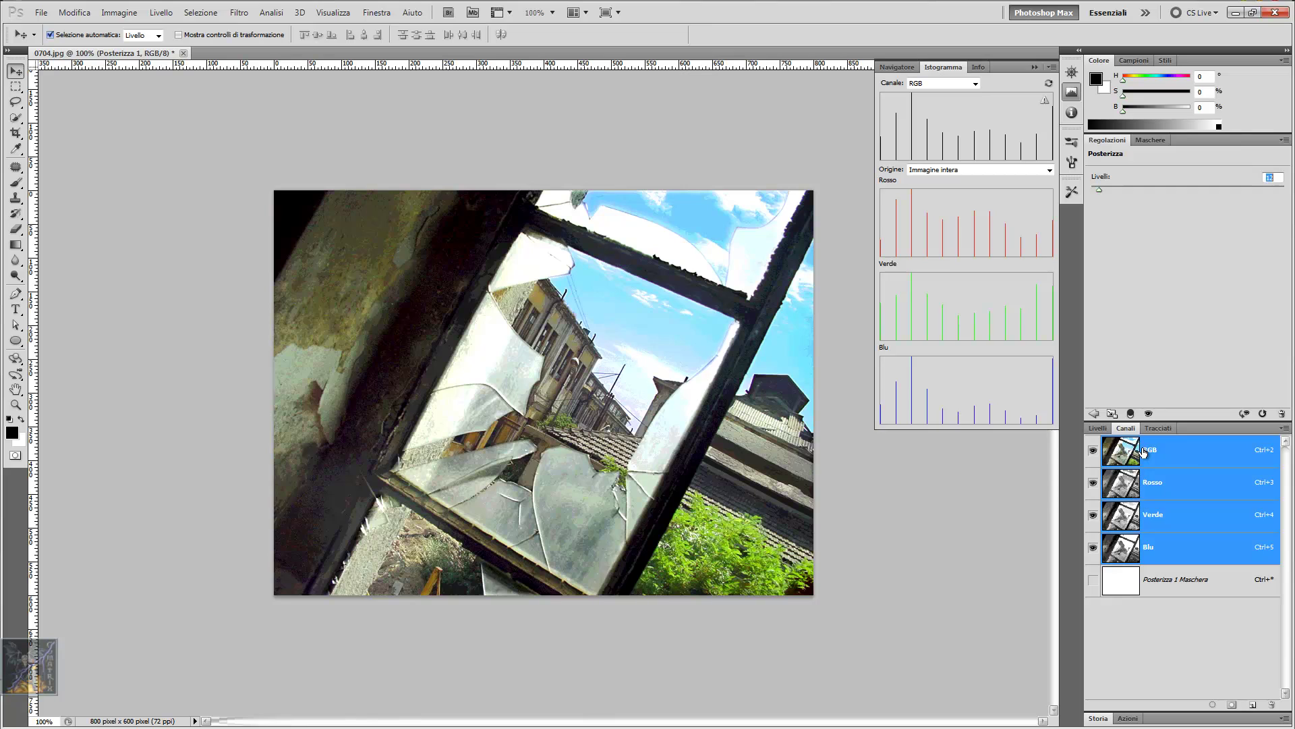
key(Up)
key(Up)
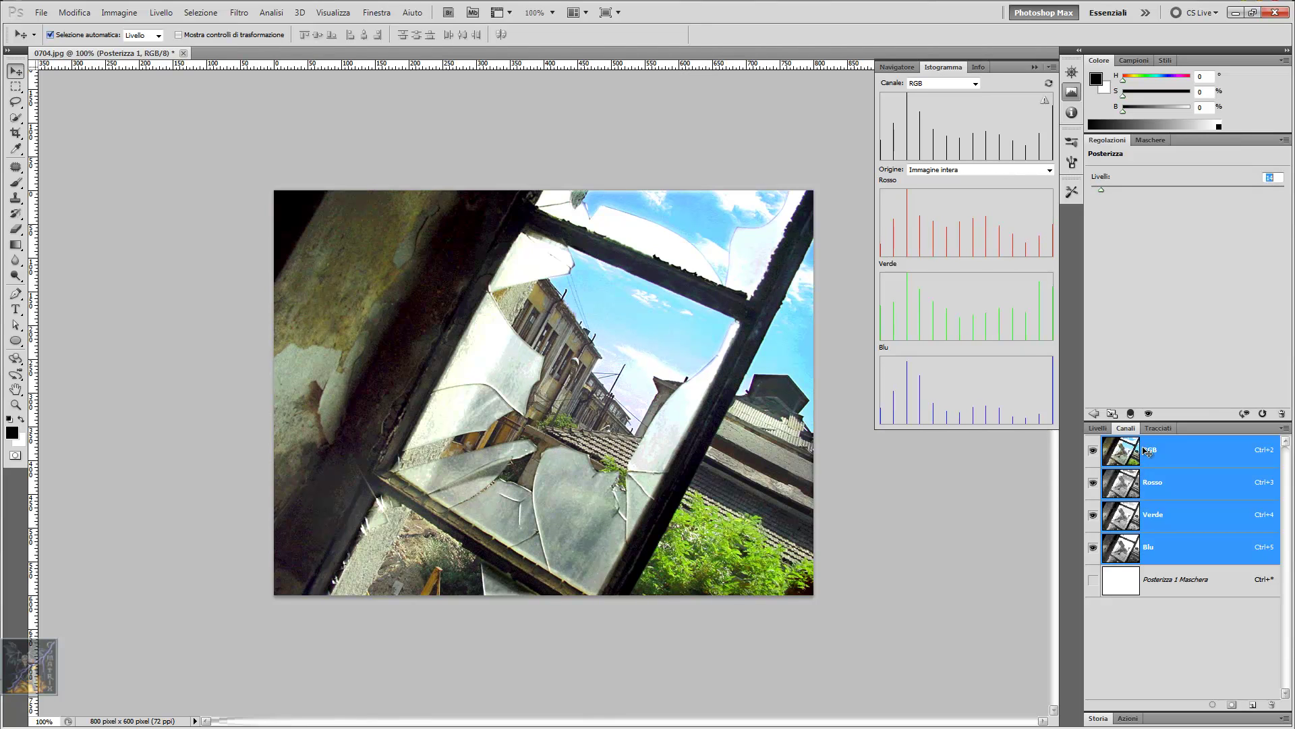